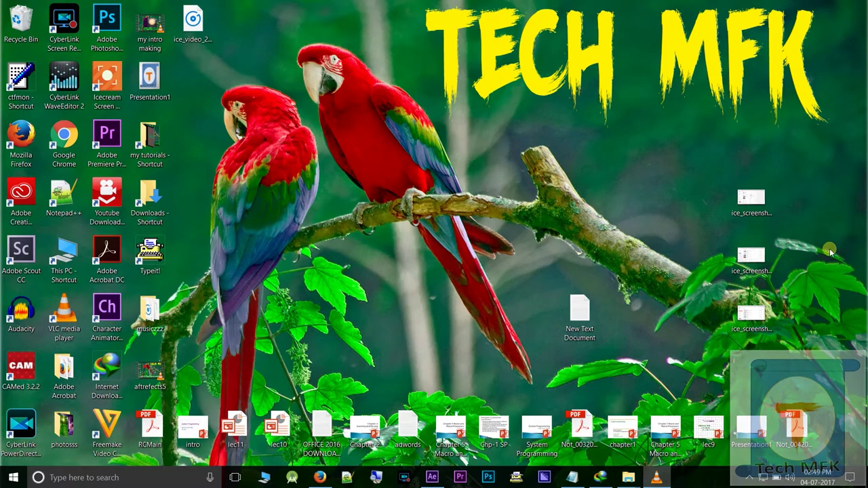
# Search Google in a new Firefox tab for 'download fml fonts'
pyautogui.click(749, 479)
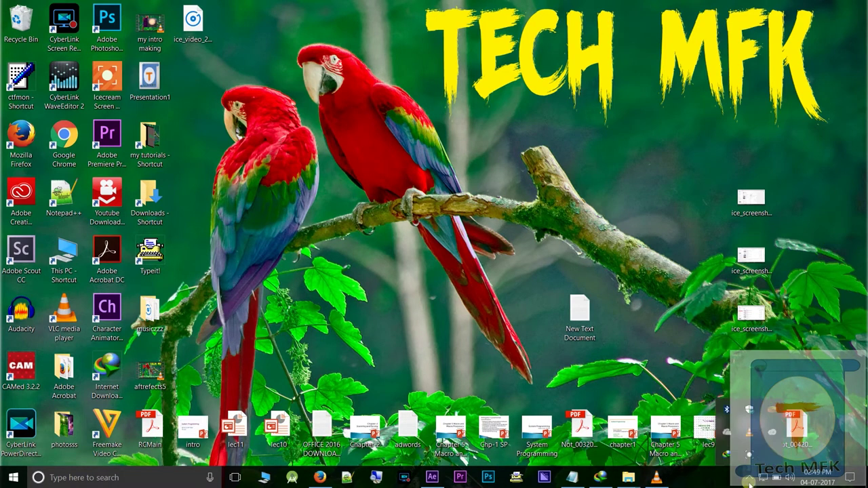
pyautogui.click(542, 190)
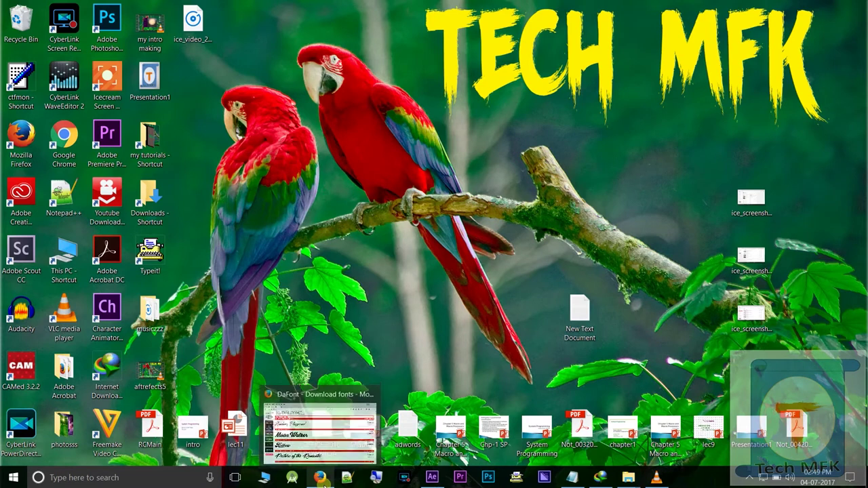
pyautogui.click(321, 479)
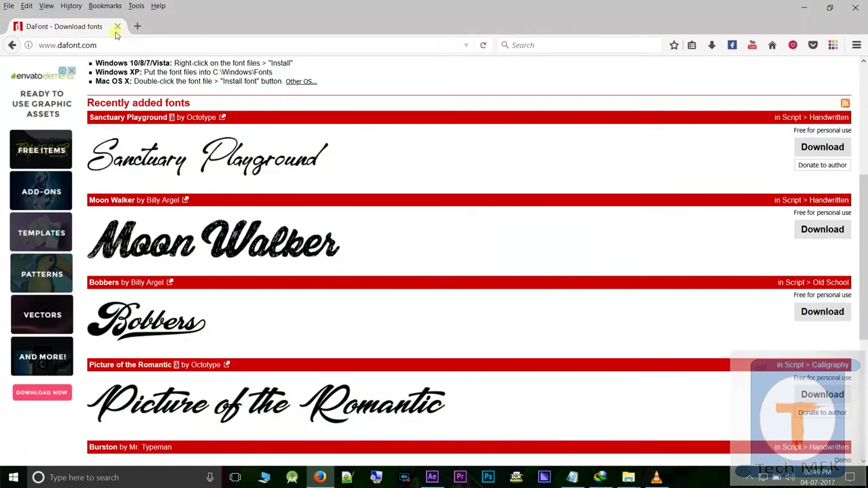
pyautogui.click(137, 26)
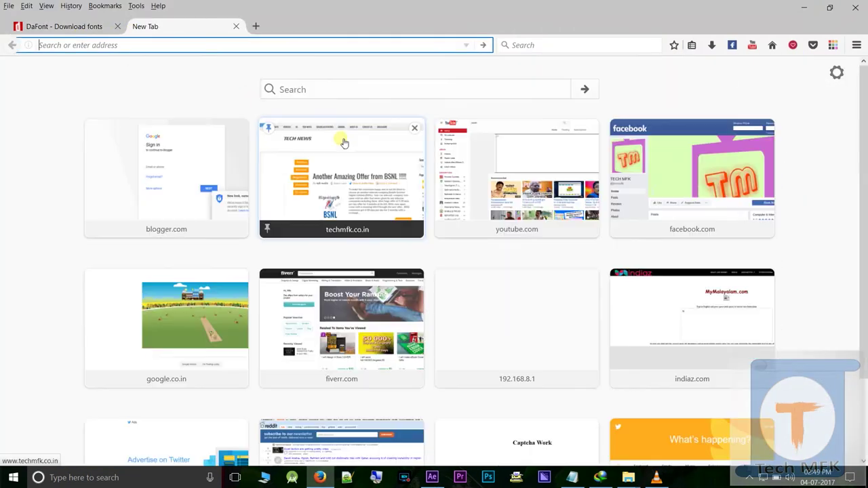
pyautogui.click(333, 90)
pyautogui.write('dow')
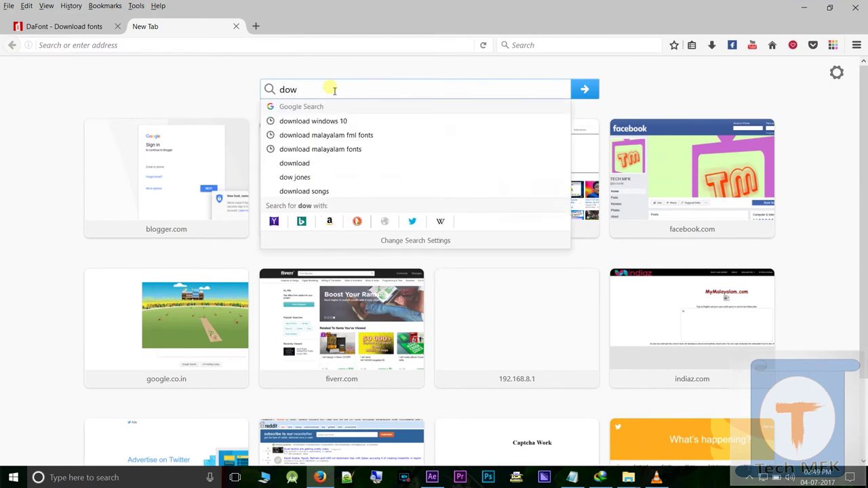
pyautogui.write('nload fml')
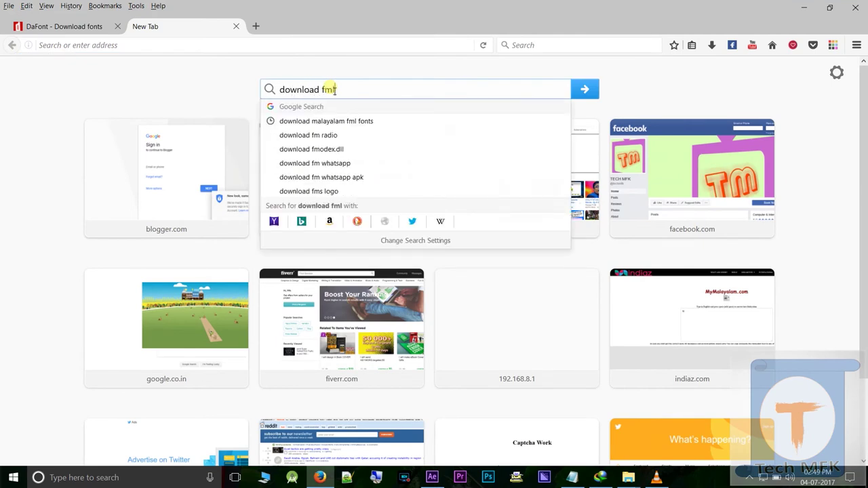
pyautogui.write(' fonts')
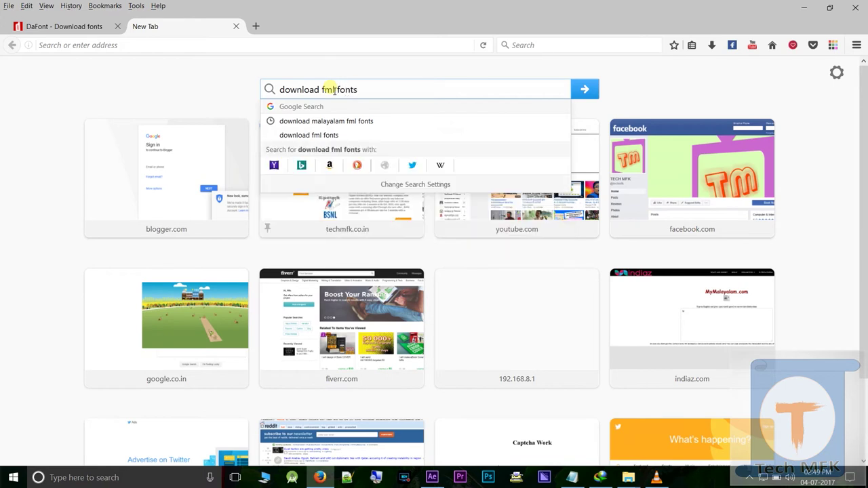
pyautogui.press('Return')
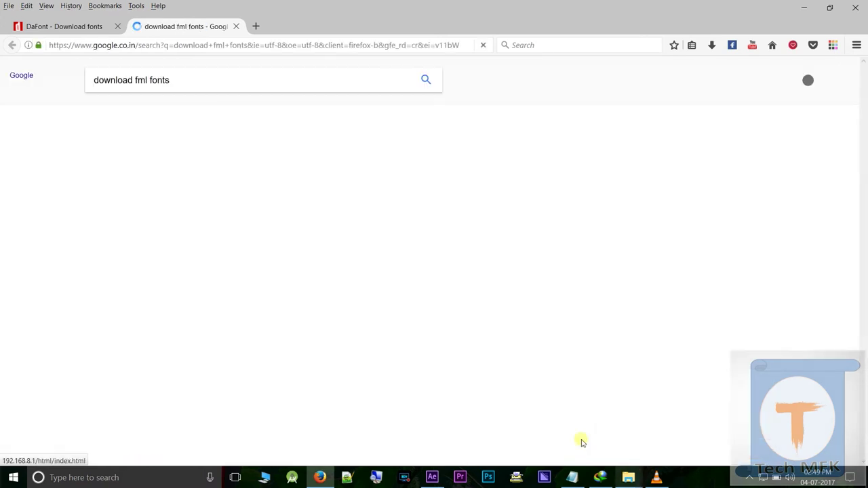
# Refine the Google query by adding 'ma;layalam' and rerun the search
pyautogui.click(133, 82)
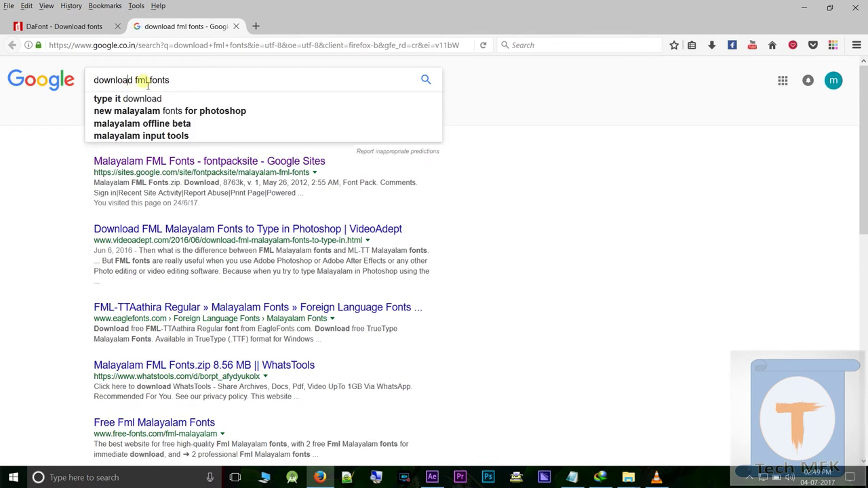
pyautogui.write('ma;')
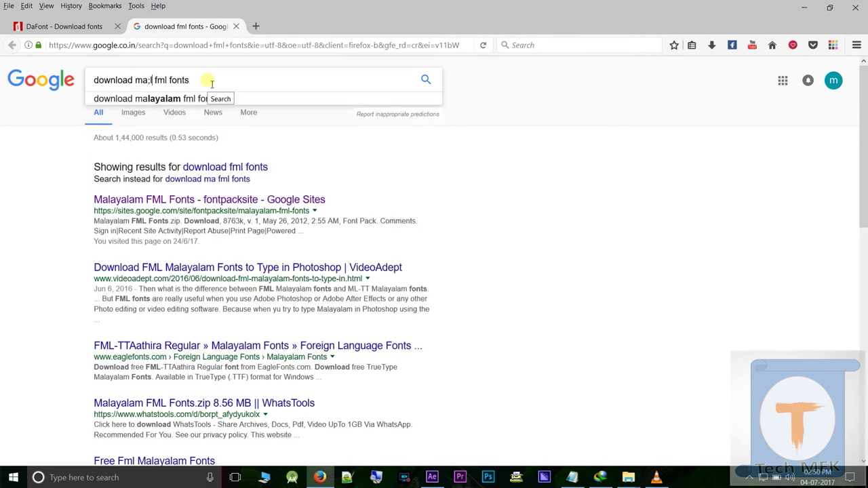
pyautogui.write('layala')
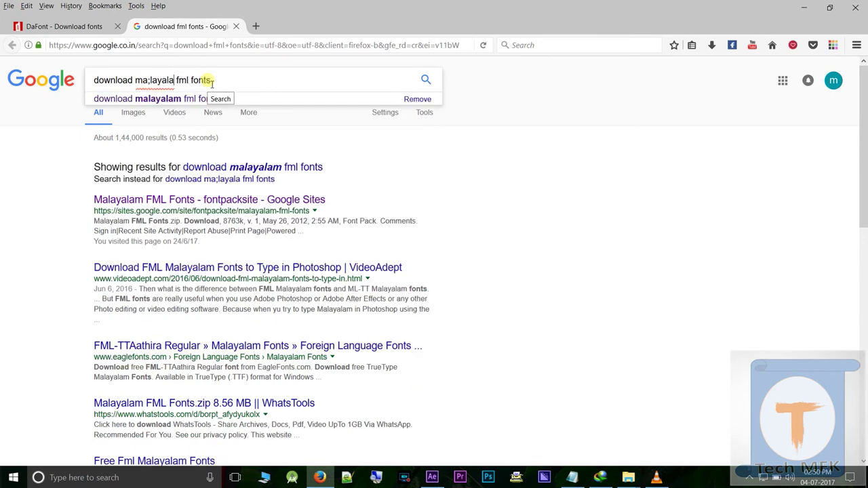
pyautogui.write('m')
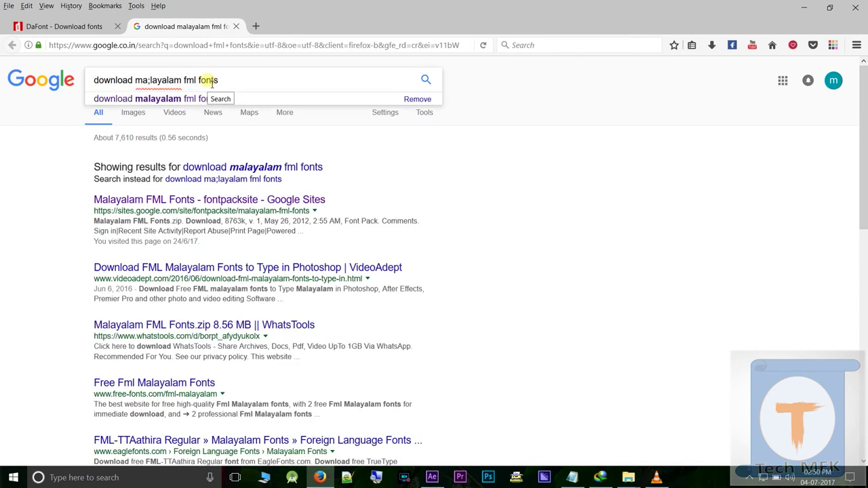
pyautogui.press('Return')
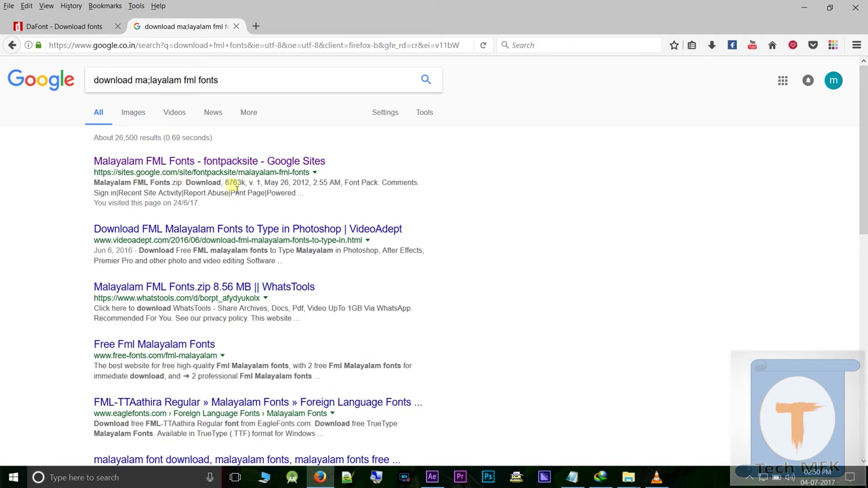
# Open the fontpacksite Malayalam FML Fonts result and download Malayalam FML Fonts.zip, retrying once
pyautogui.click(163, 163)
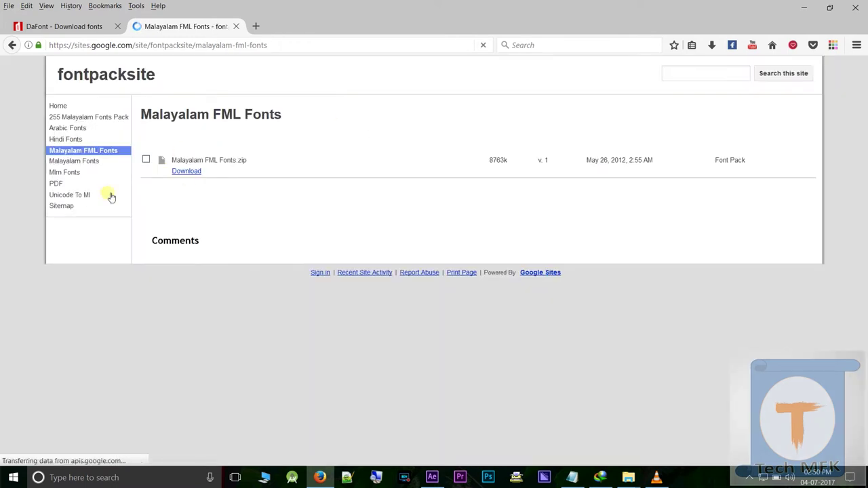
pyautogui.click(198, 171)
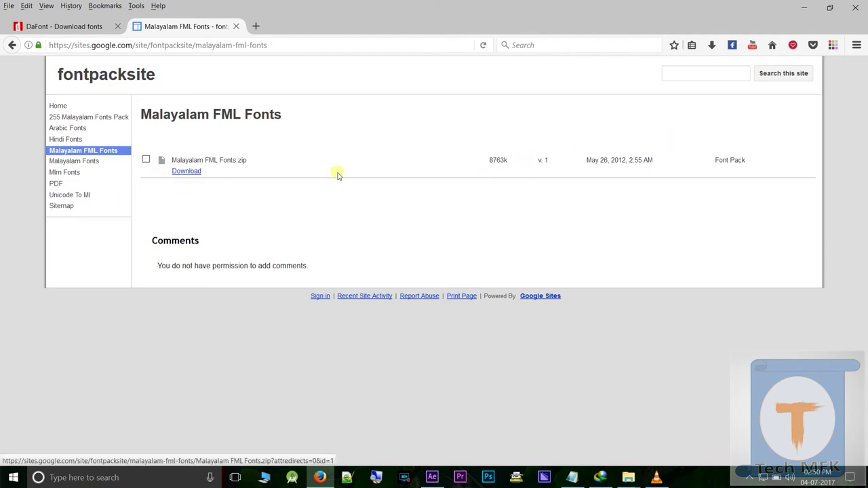
pyautogui.click(182, 174)
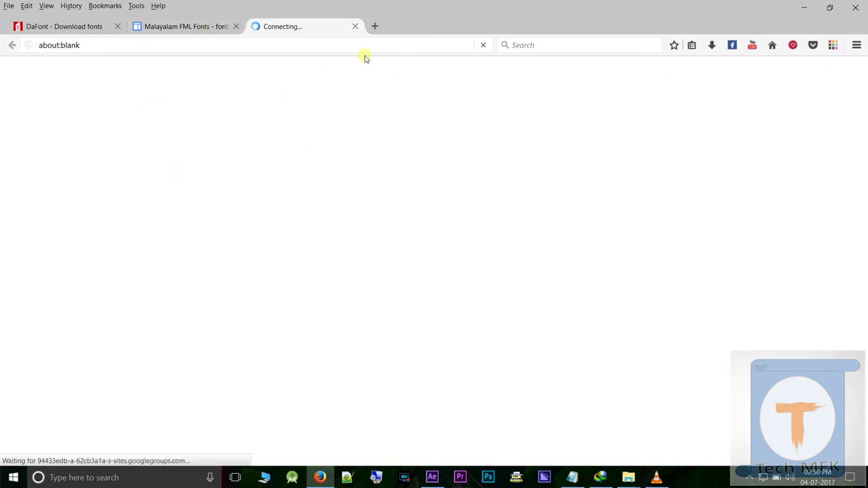
# Start the 8.556 MB Malayalam FML Fonts.zip download in IDM, then hide IDM and Firefox
pyautogui.click(439, 290)
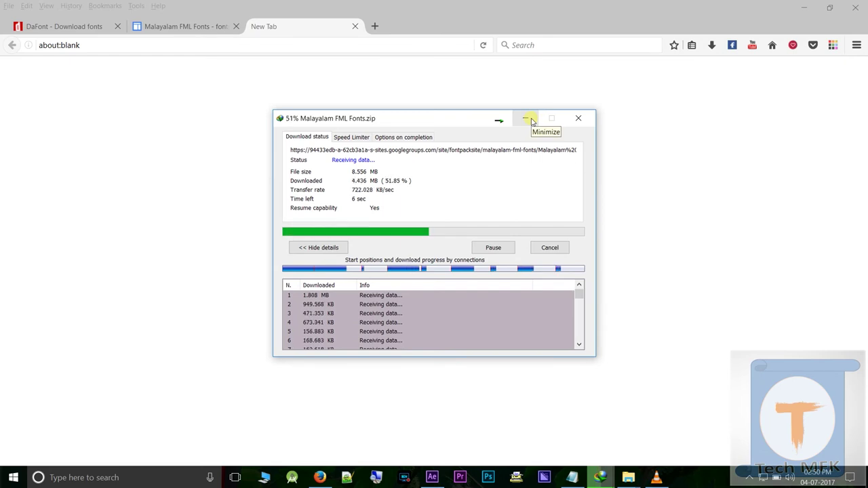
pyautogui.click(528, 119)
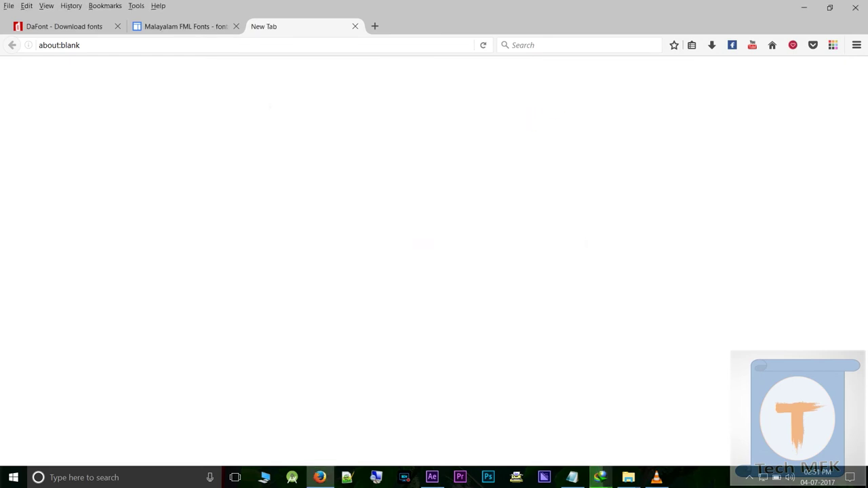
pyautogui.click(800, 11)
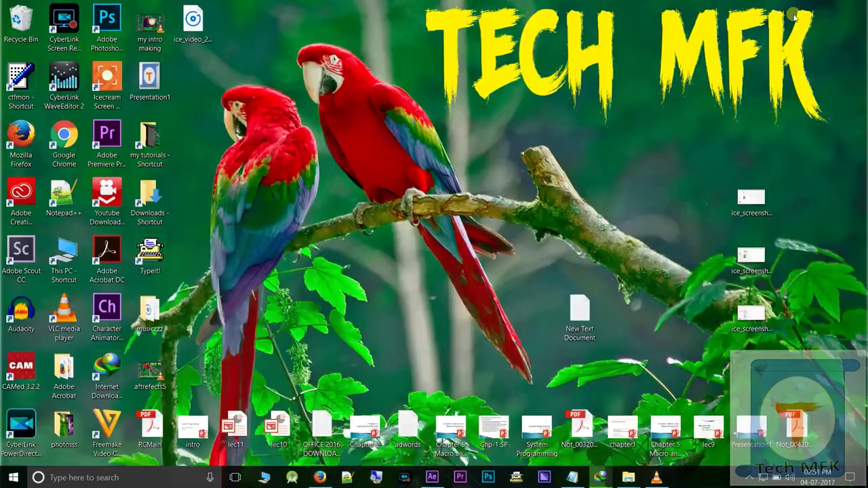
# Launch Internet Download Manager and open the Downloads\Compressed folder holding Malayalam FML Fonts.zip
pyautogui.click(110, 369)
pyautogui.rightClick(111, 369)
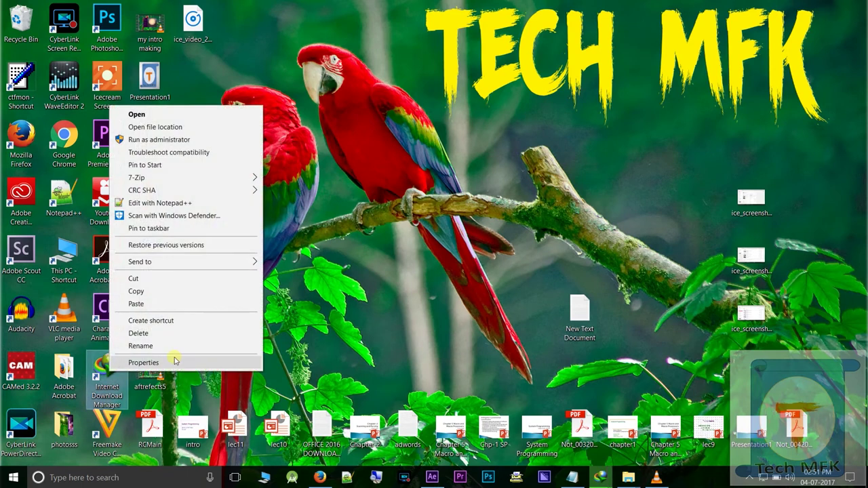
pyautogui.click(138, 114)
pyautogui.click(138, 457)
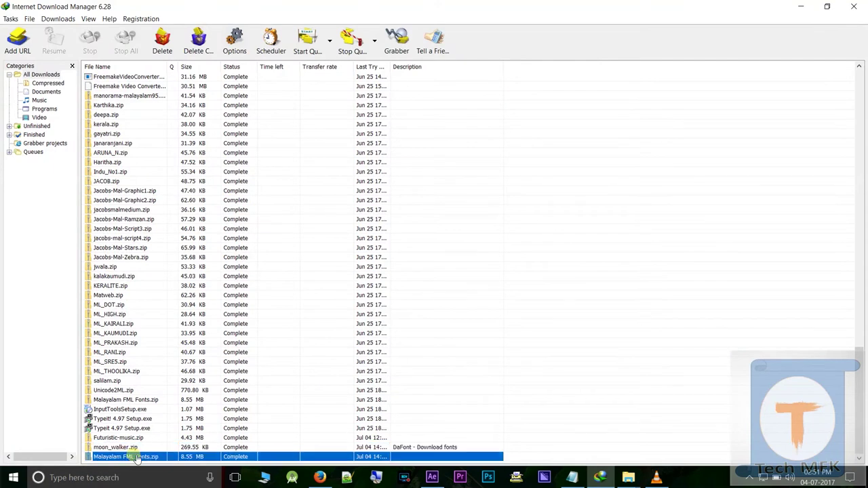
pyautogui.rightClick(135, 458)
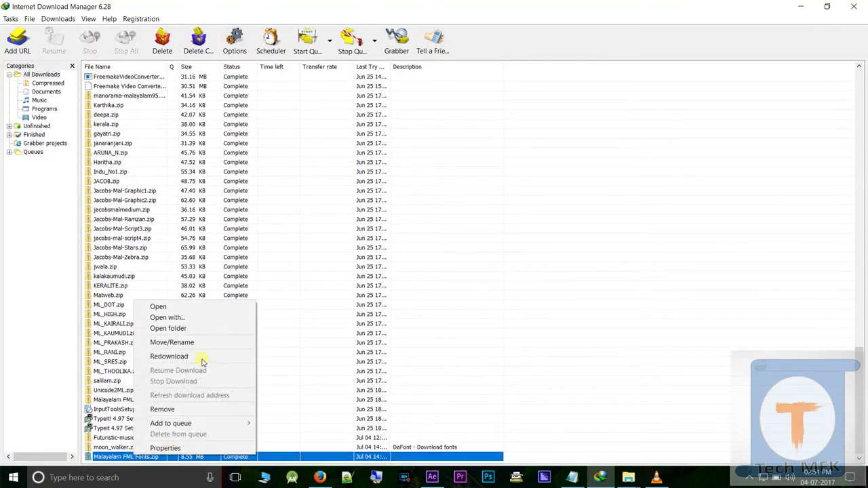
pyautogui.click(168, 328)
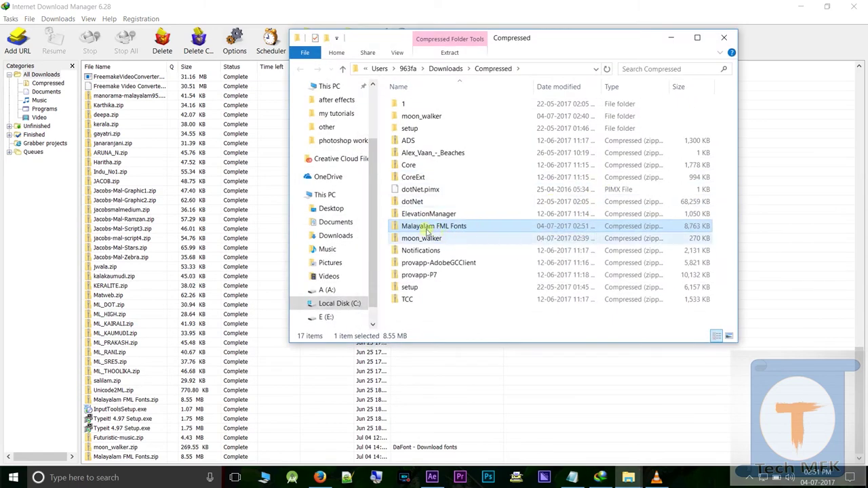
# Extract Malayalam FML Fonts.zip with 7-Zip to a 'Malayalam FML Fonts' folder and open it
pyautogui.rightClick(462, 229)
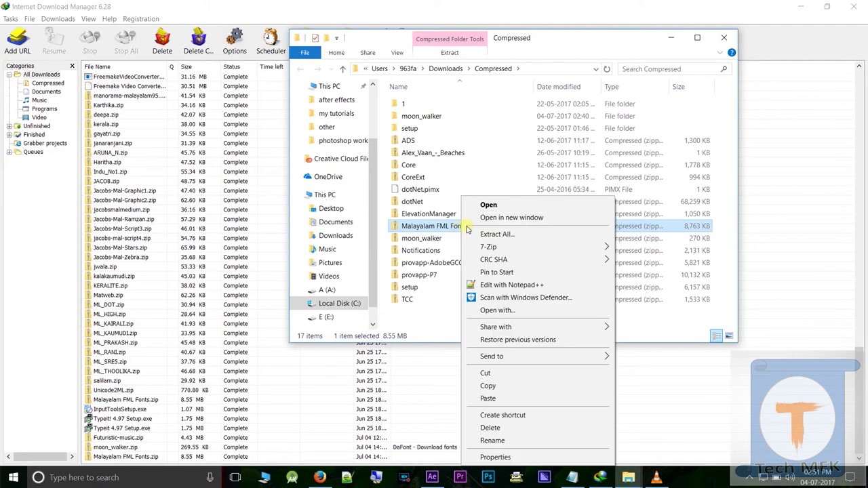
pyautogui.moveTo(515, 248)
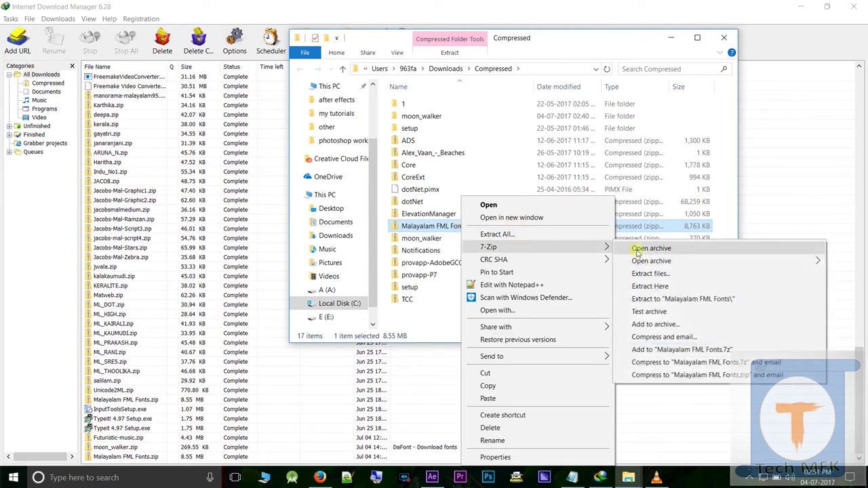
pyautogui.click(648, 299)
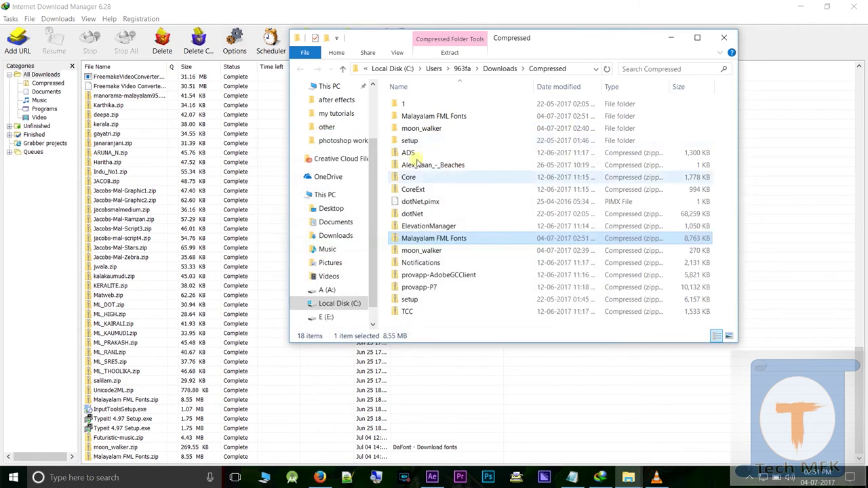
pyautogui.doubleClick(475, 118)
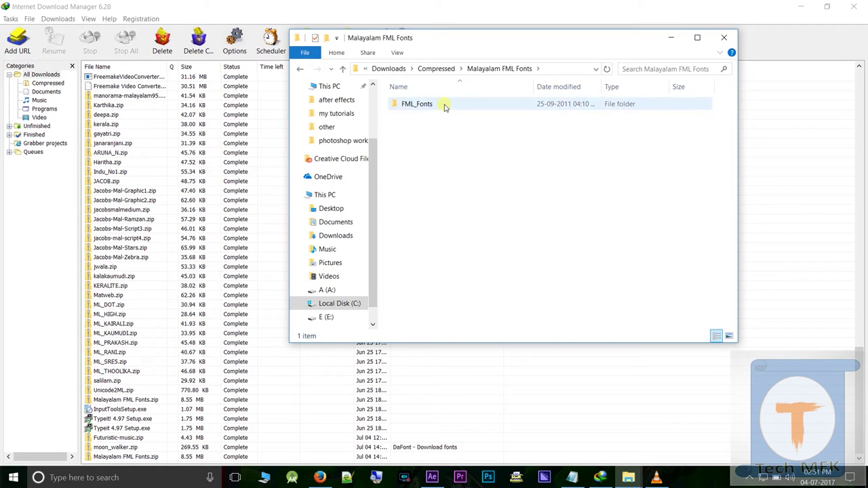
# Copy all 224 font files in FML_Fonts, then minimize the Explorer and IDM windows
pyautogui.doubleClick(445, 106)
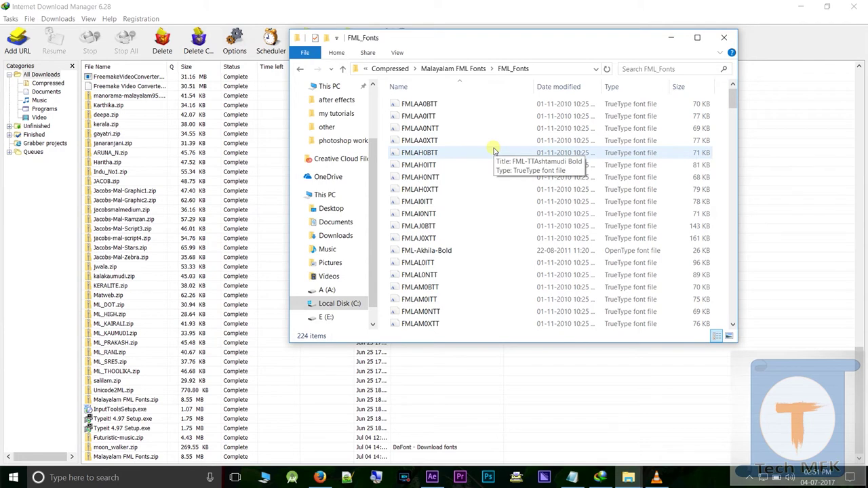
pyautogui.hotkey('ctrl', 'a')
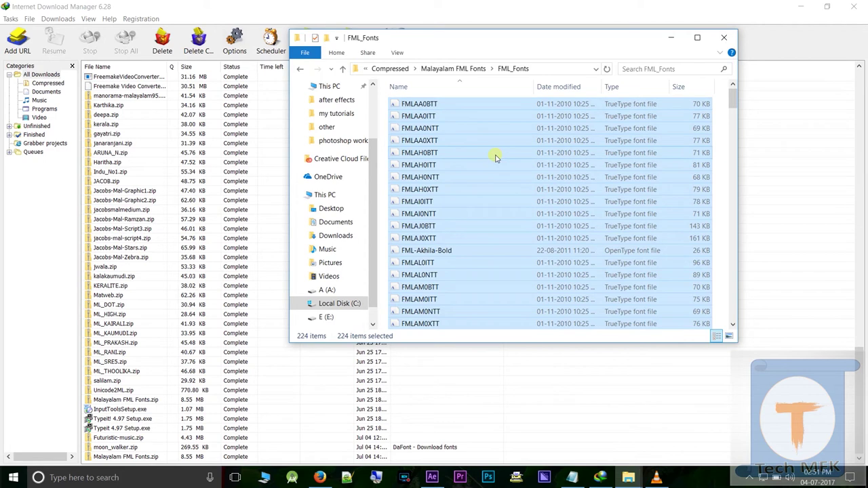
pyautogui.rightClick(497, 158)
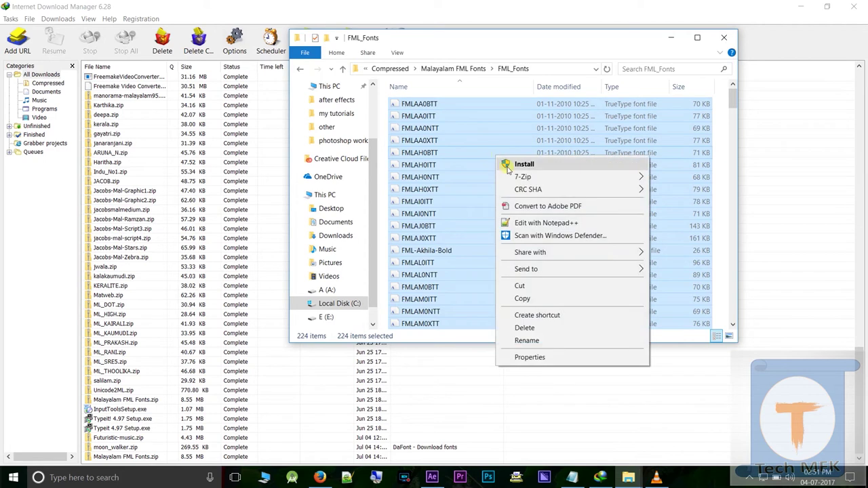
pyautogui.click(523, 299)
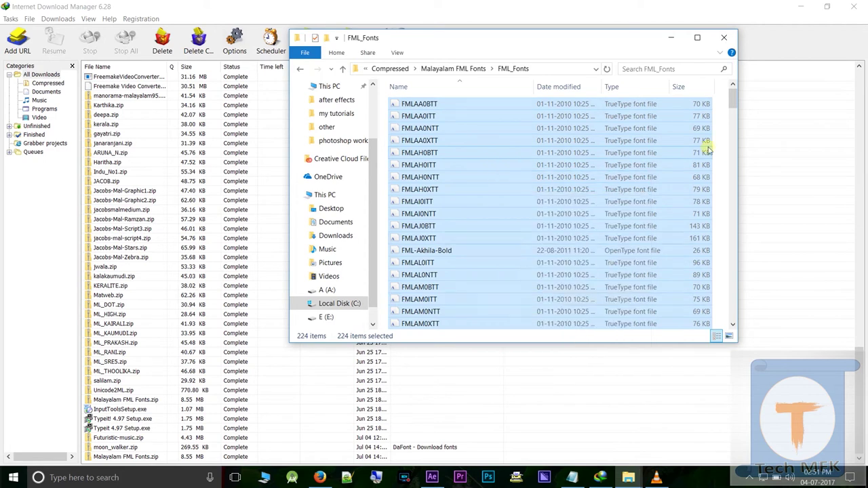
pyautogui.click(667, 39)
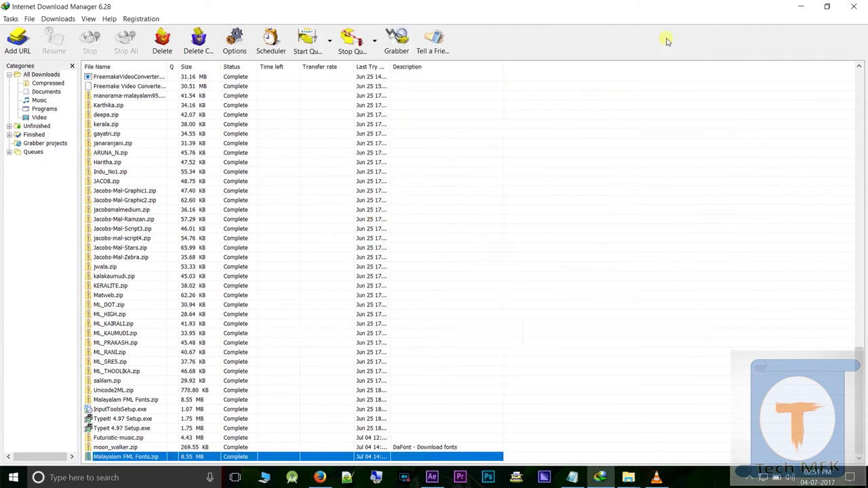
pyautogui.click(800, 6)
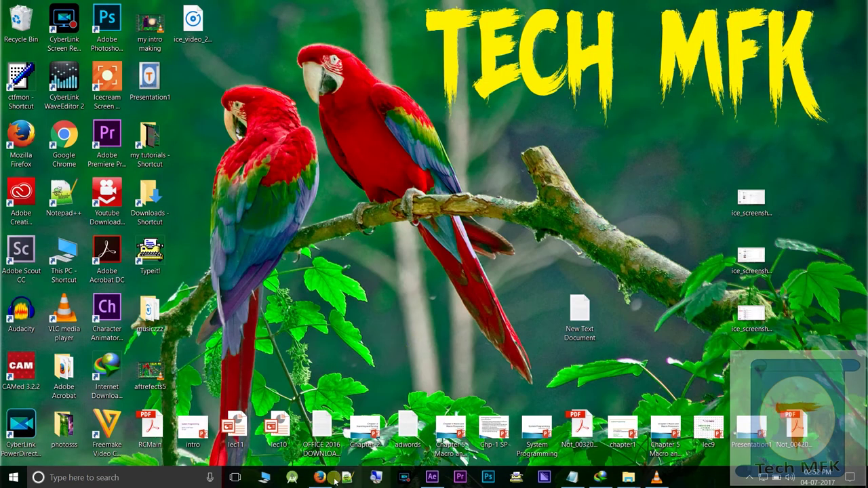
# Browse from This PC to Local Disk (C:) in a maximized window and open Windows
pyautogui.click(269, 480)
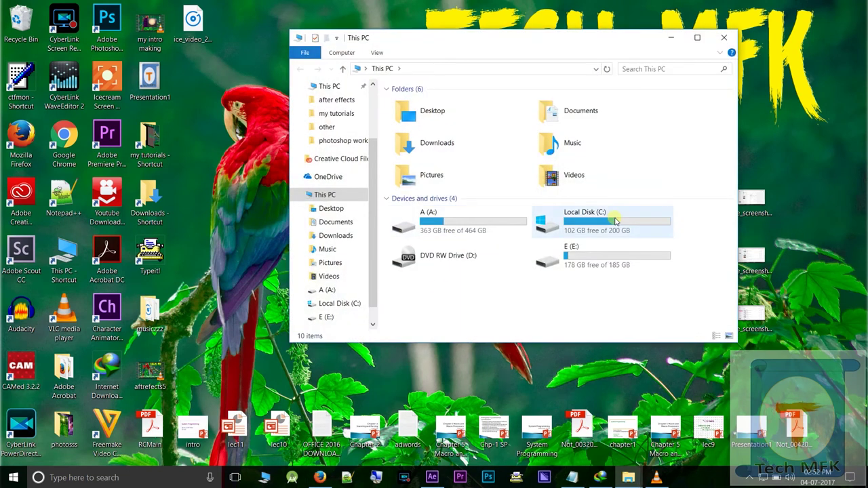
pyautogui.click(616, 221)
pyautogui.doubleClick(616, 222)
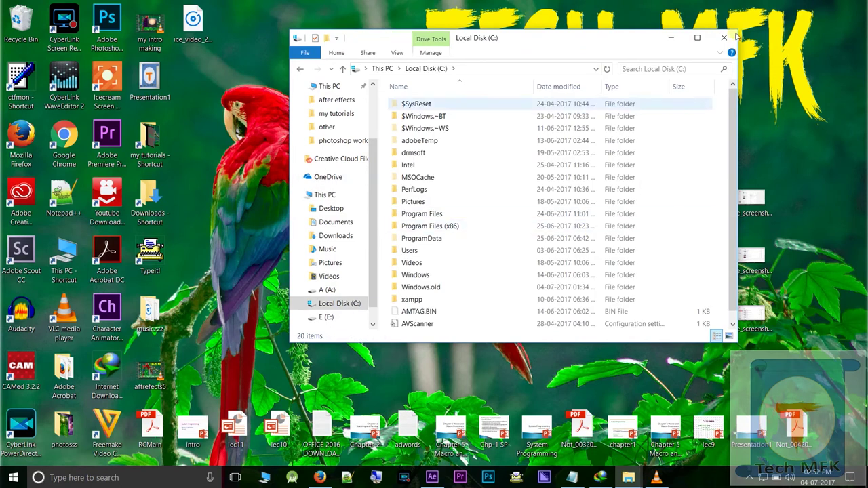
pyautogui.click(706, 38)
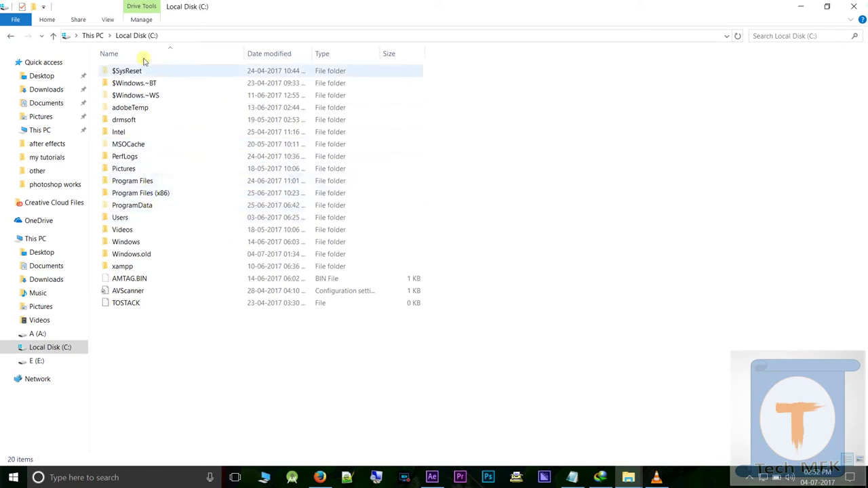
pyautogui.doubleClick(135, 241)
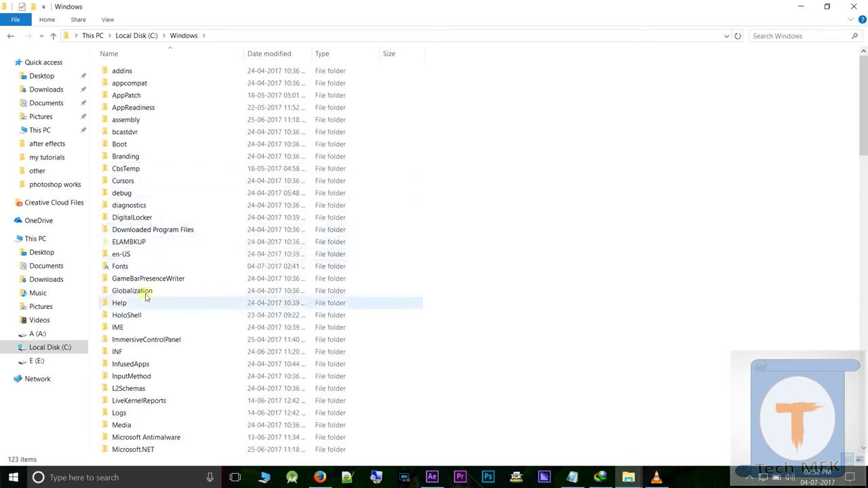
# Paste the FML fonts into Windows\Fonts, skipping the already-installed FML-TTAshtamudi Bold, Italic and Bold Italic
pyautogui.doubleClick(136, 267)
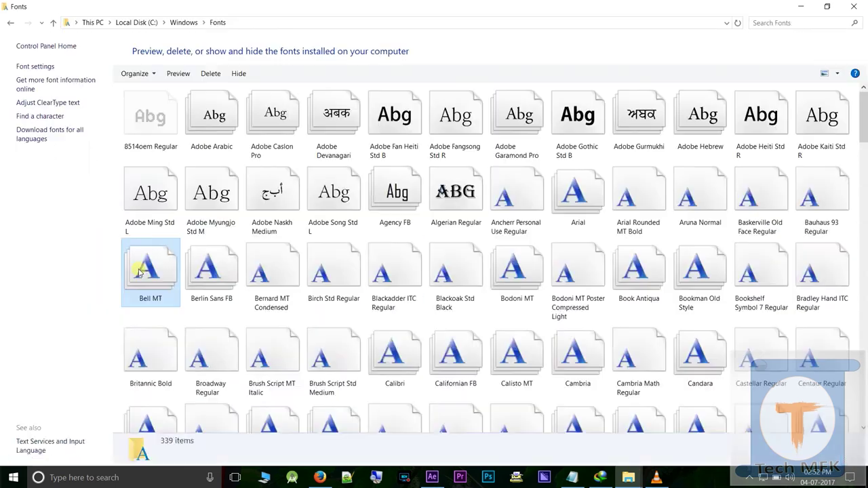
pyautogui.moveTo(863, 125)
pyautogui.mouseDown()
pyautogui.moveTo(864, 326)
pyautogui.moveTo(863, 119)
pyautogui.mouseUp()
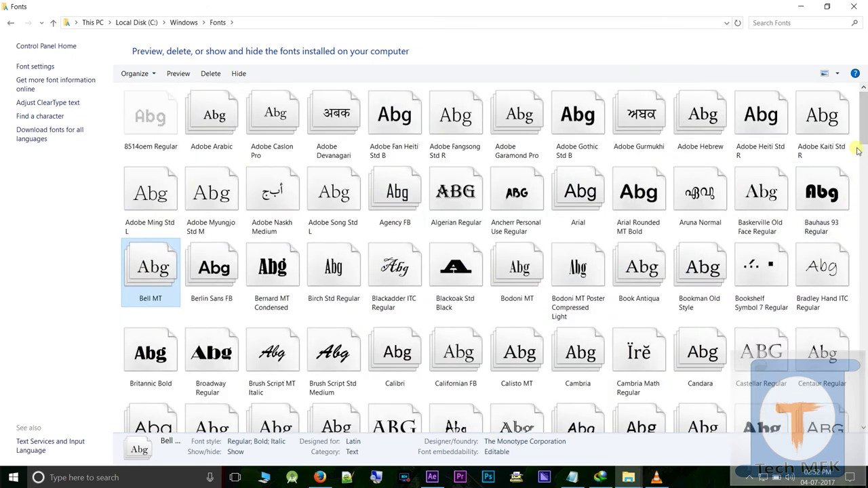
pyautogui.scroll(-20, 707, 371)
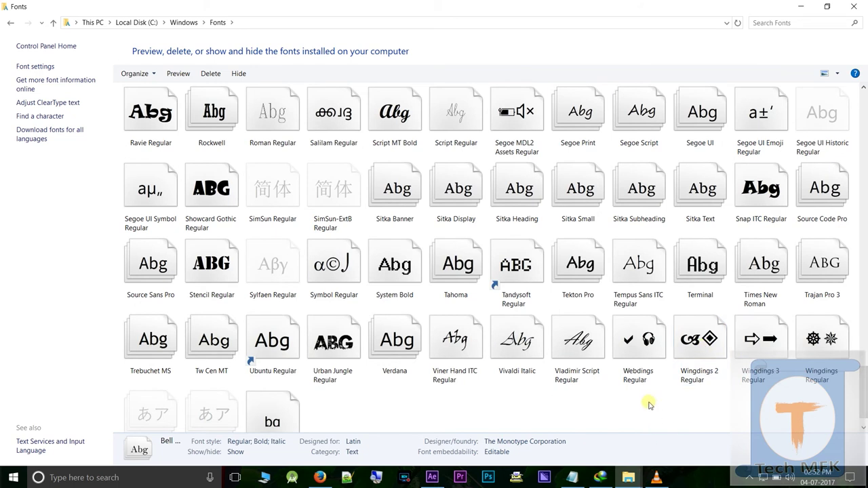
pyautogui.rightClick(678, 407)
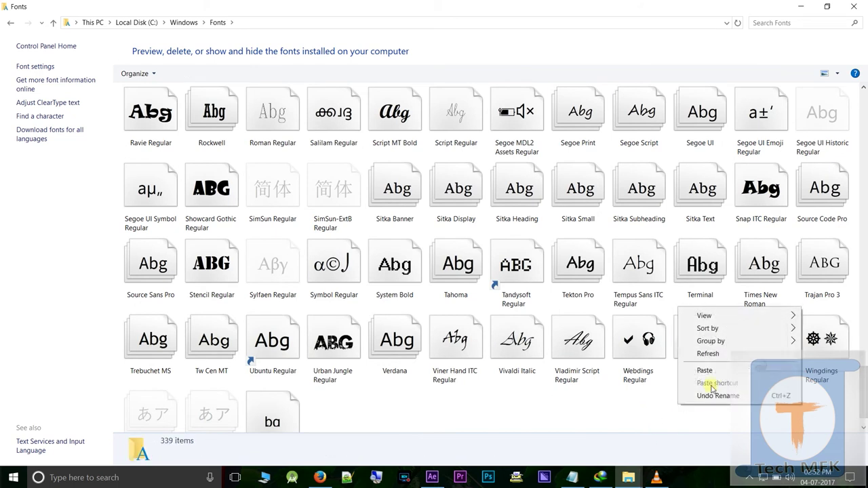
pyautogui.click(708, 373)
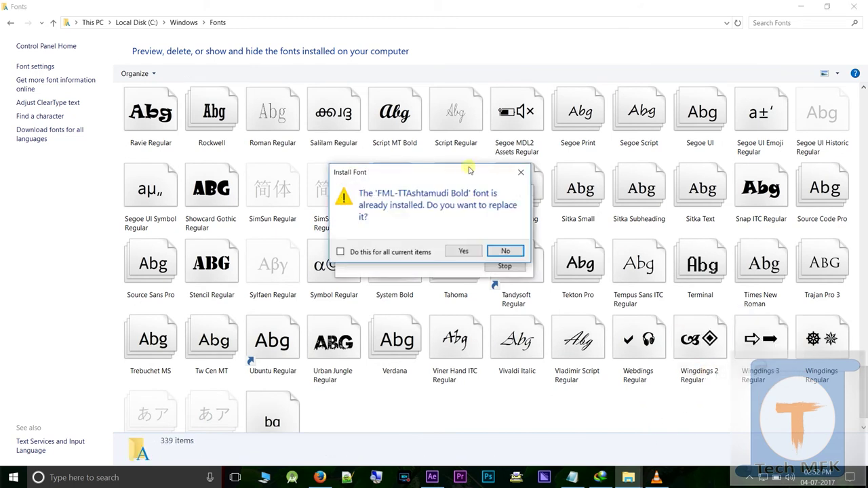
pyautogui.click(522, 174)
pyautogui.click(522, 174)
pyautogui.click(521, 174)
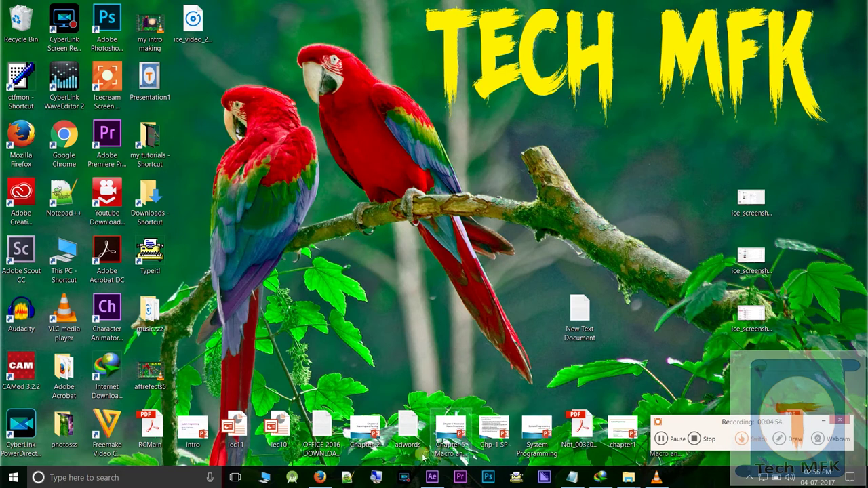
# Search Google in Firefox for 'type it', then minimize the browser
pyautogui.click(321, 479)
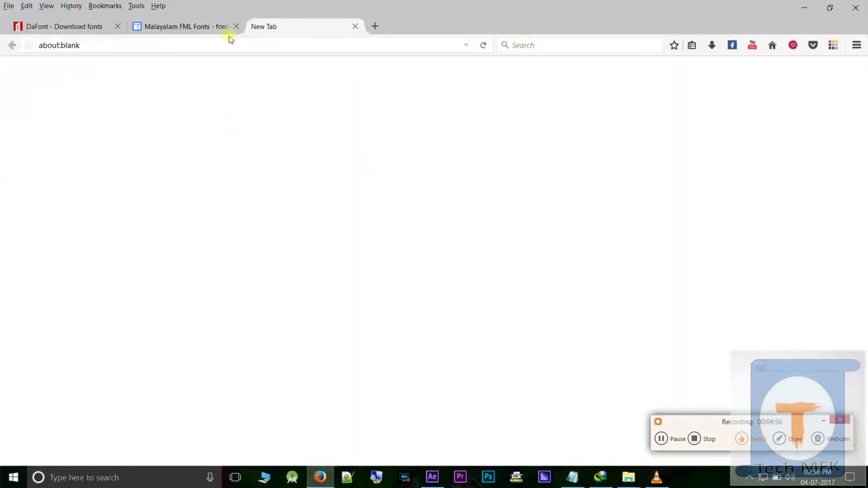
pyautogui.click(519, 45)
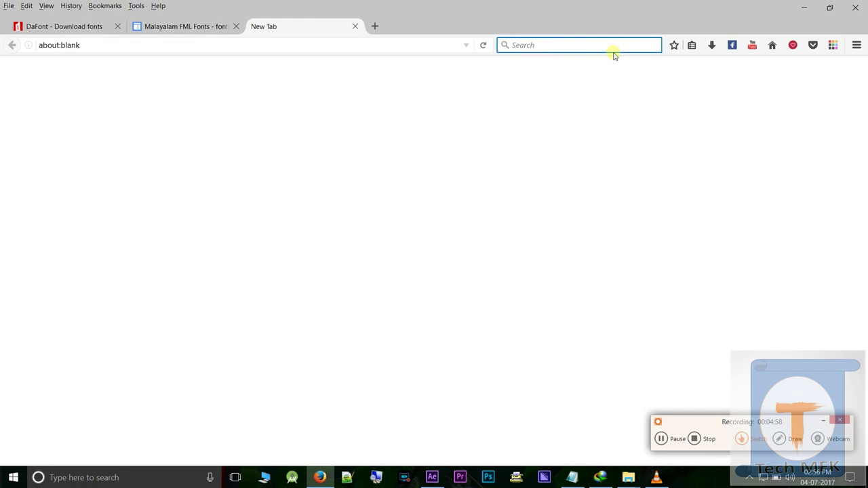
pyautogui.write('ty')
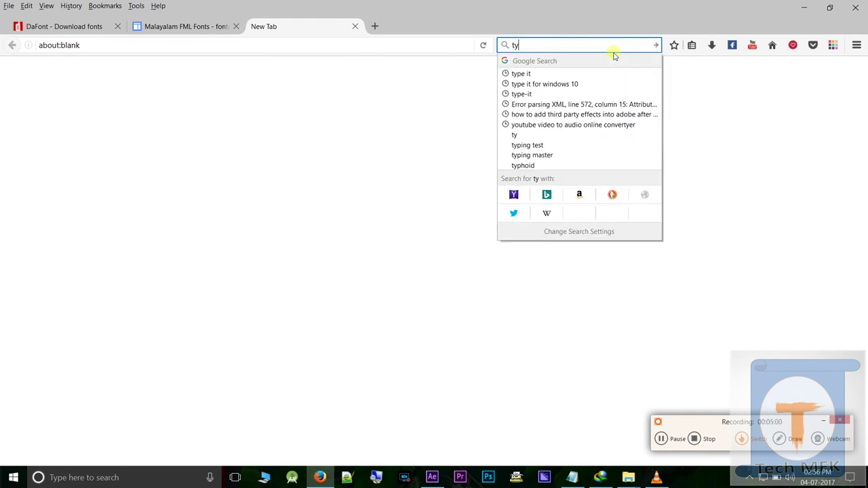
pyautogui.write('pe ')
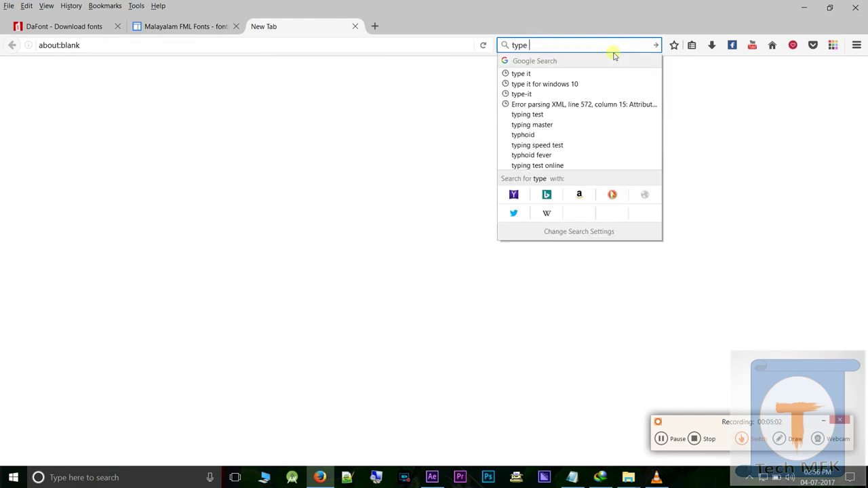
pyautogui.write('it')
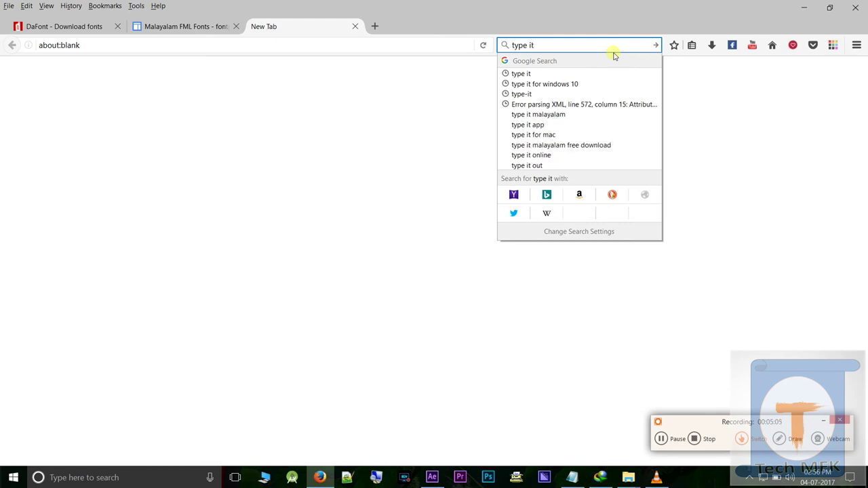
pyautogui.press('Return')
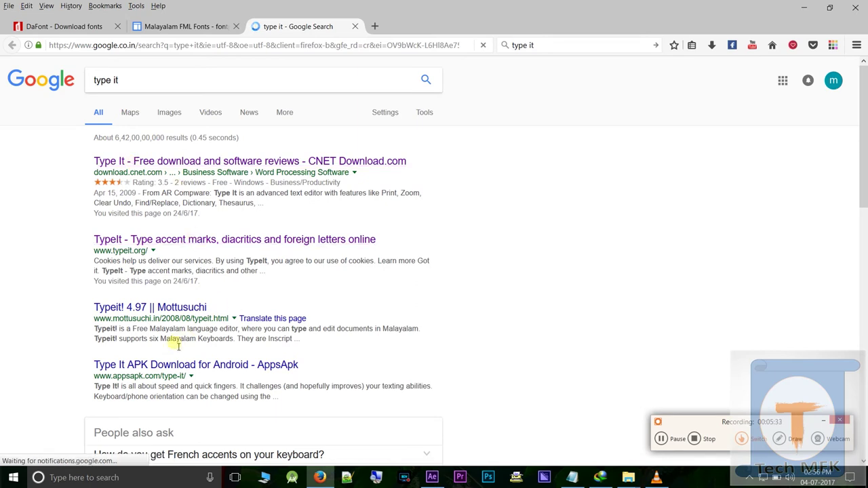
pyautogui.click(796, 6)
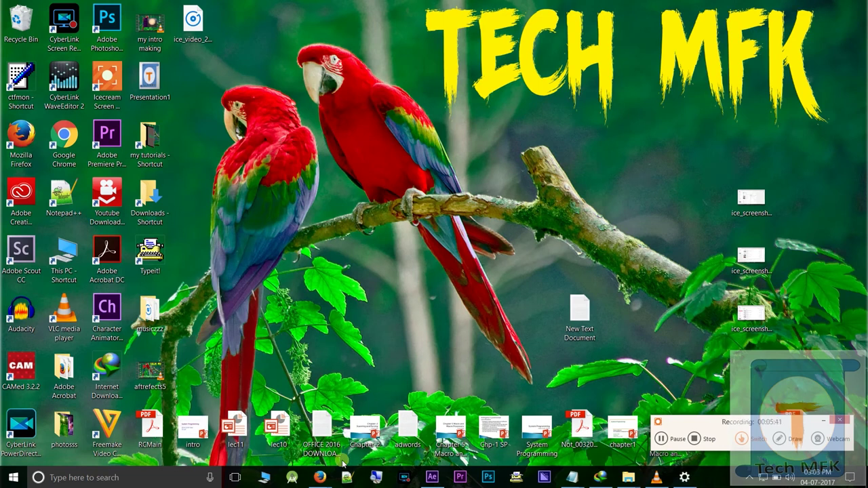
# Launch the Typeit! Malayalam editor and return Firefox to the LO4D Typeit! 4.97 download page
pyautogui.moveTo(321, 477)
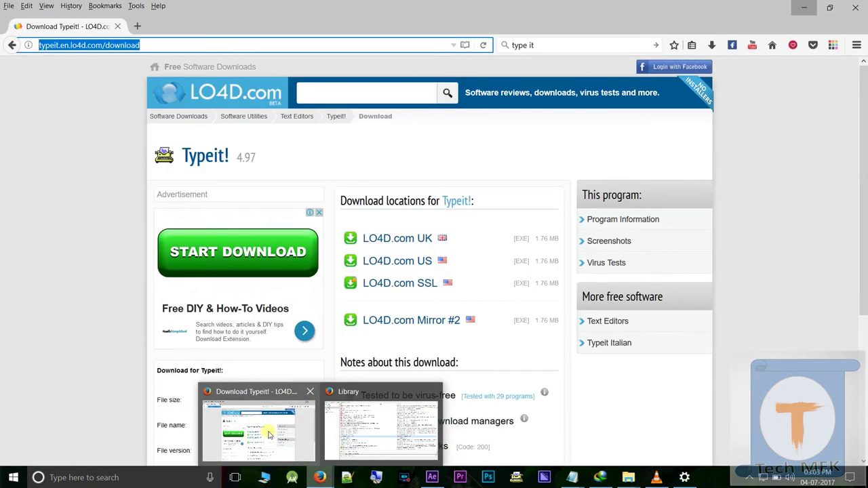
pyautogui.click(268, 434)
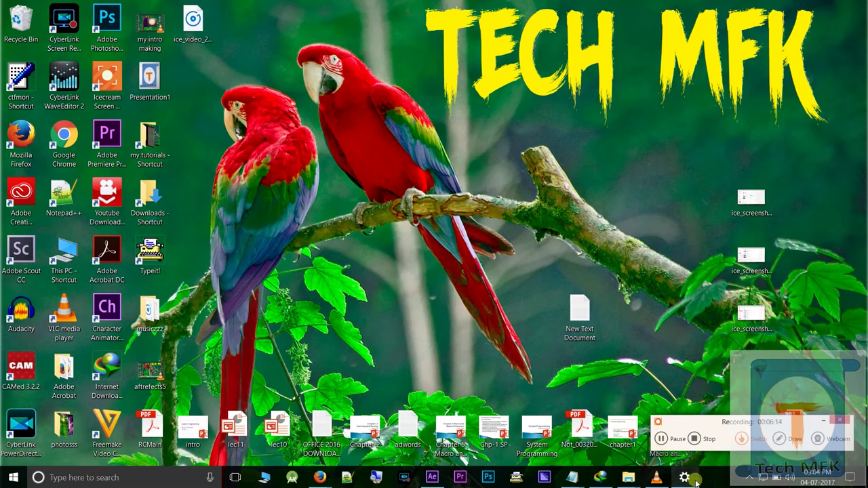
pyautogui.click(516, 479)
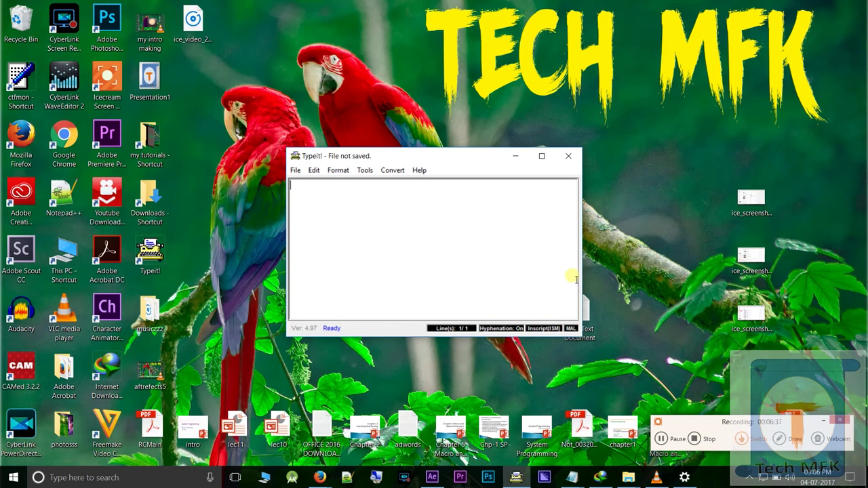
pyautogui.click(320, 478)
pyautogui.click(258, 430)
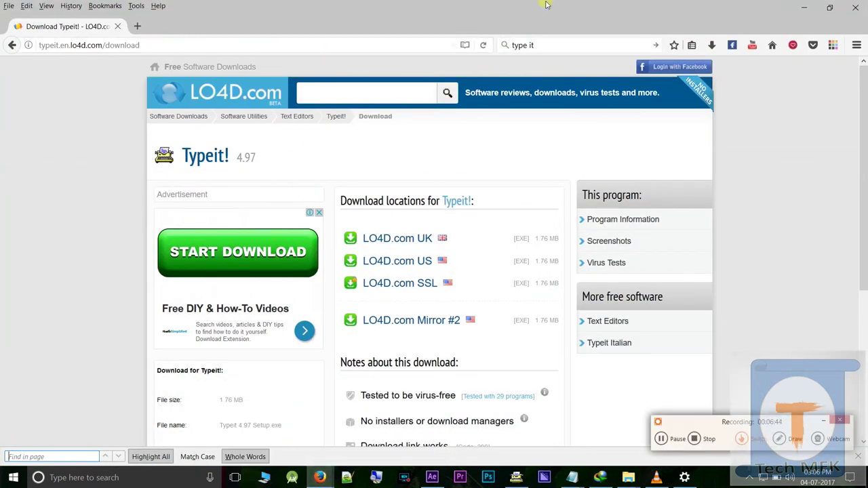
# Search Google for 'malayalam input tool' from Firefox's search box
pyautogui.click(582, 46)
pyautogui.click(578, 39)
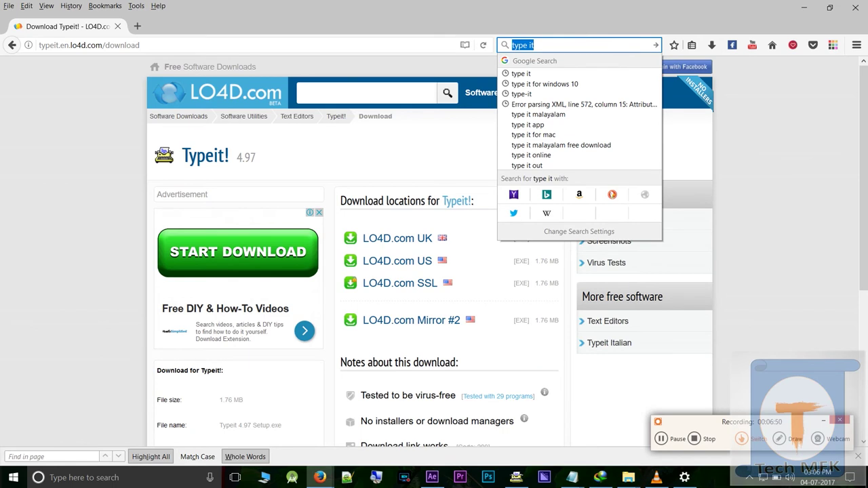
pyautogui.write('malayalam')
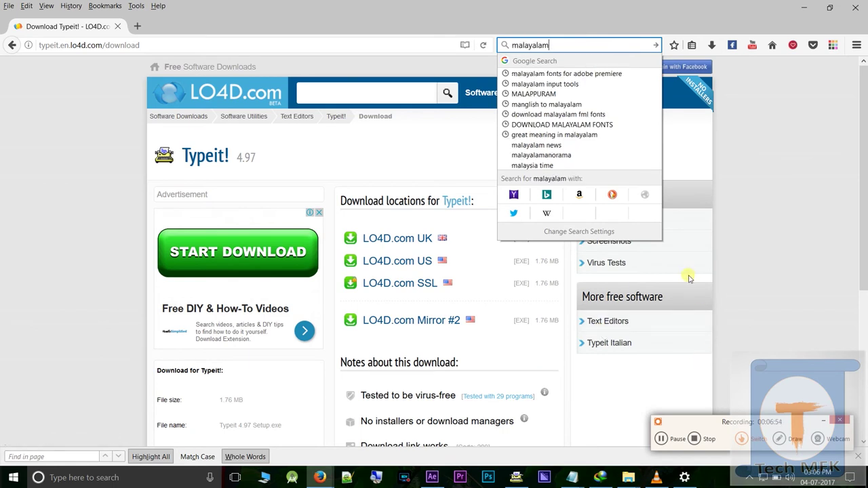
pyautogui.write(' input')
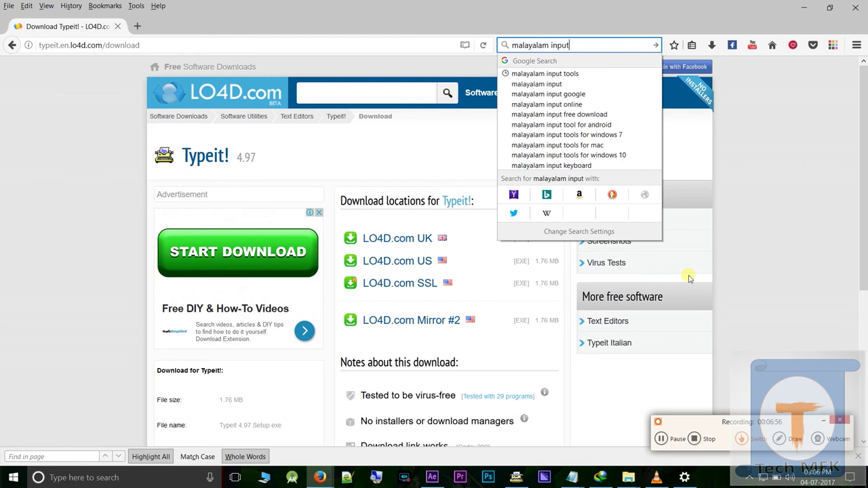
pyautogui.write(' tool')
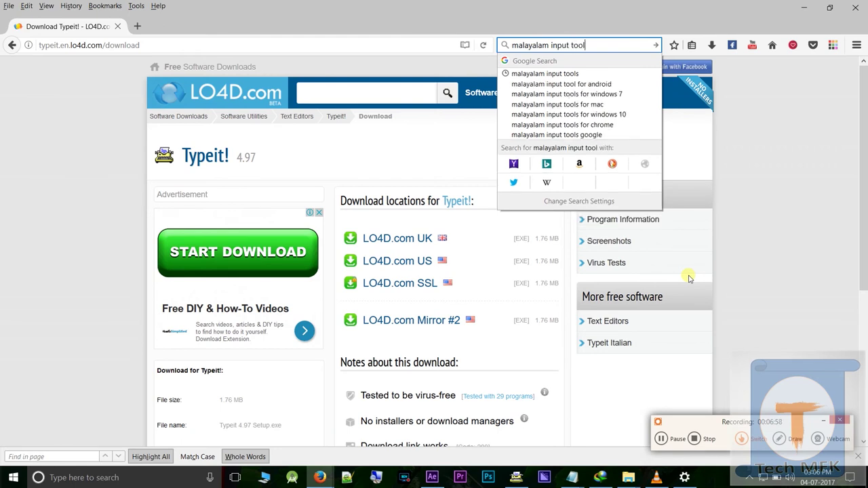
pyautogui.press('Return')
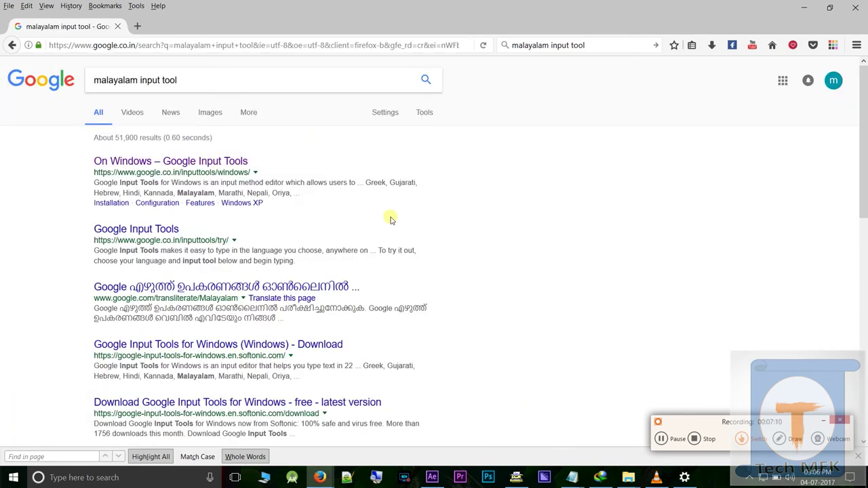
# Open Google Input Tools for Windows, choose Malayalam, accept the terms and start the download
pyautogui.click(168, 162)
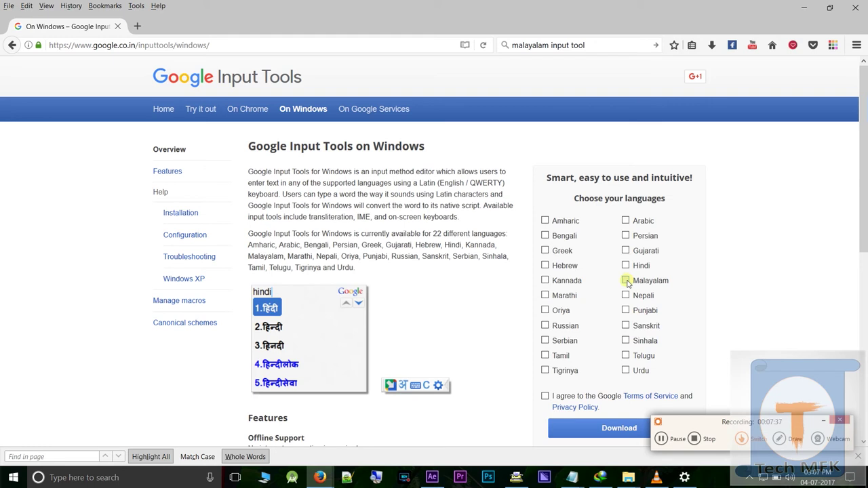
pyautogui.click(627, 281)
pyautogui.click(544, 396)
pyautogui.click(583, 429)
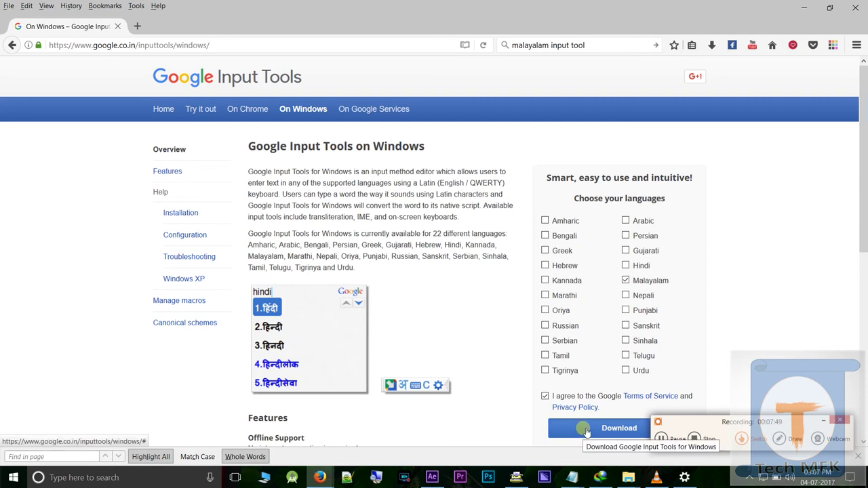
pyautogui.click(587, 430)
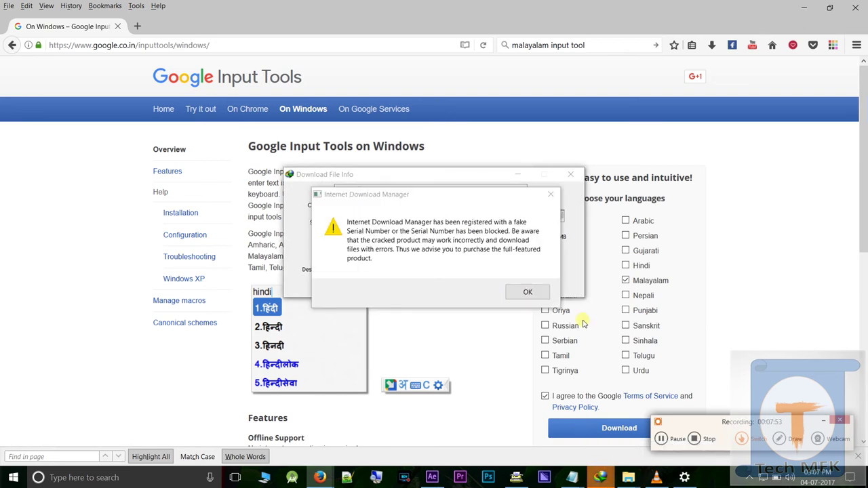
# Download InputToolsSetup_2.exe through IDM, run it, then minimize IDM and Firefox
pyautogui.click(550, 194)
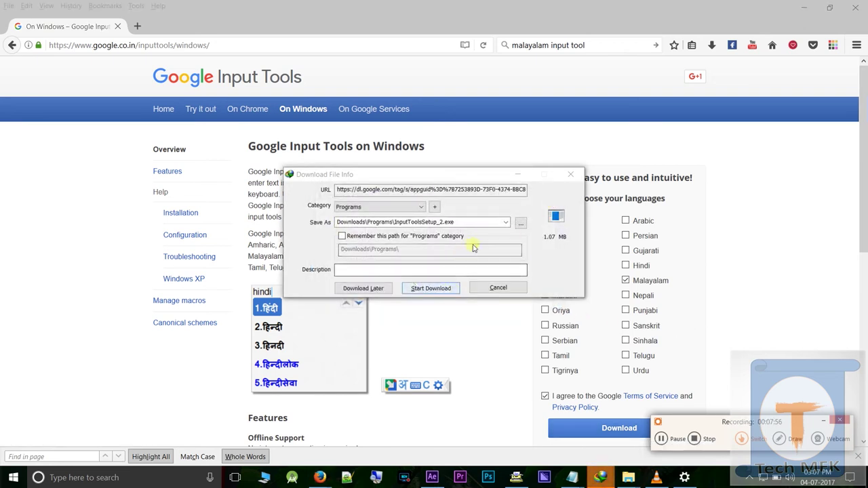
pyautogui.click(573, 175)
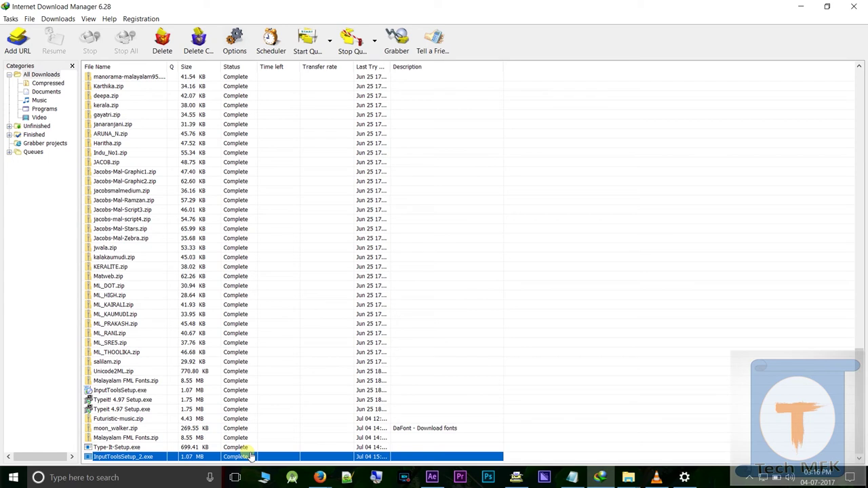
pyautogui.rightClick(250, 458)
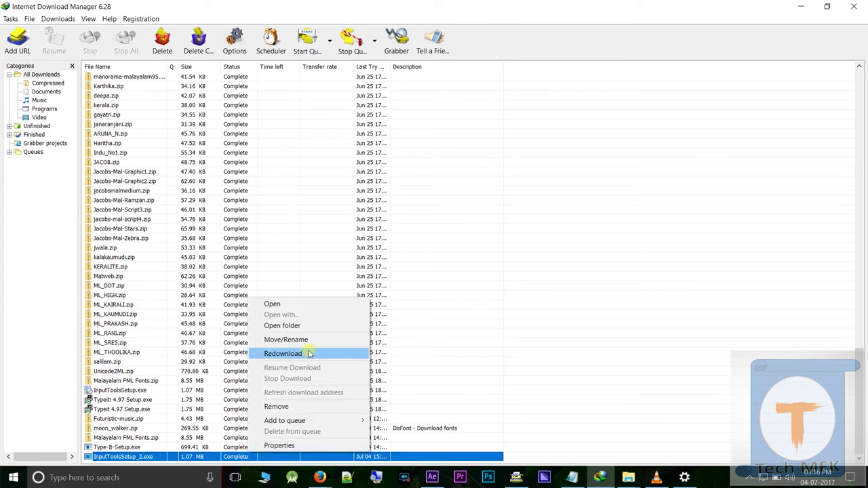
pyautogui.click(287, 306)
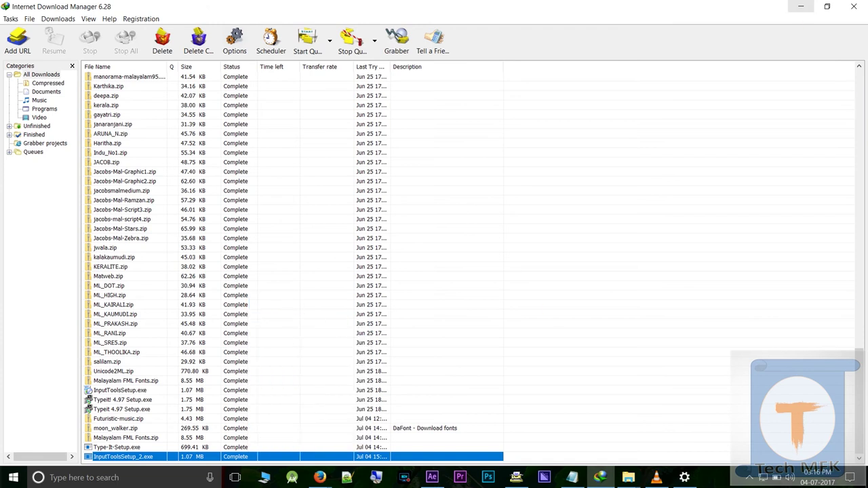
pyautogui.click(799, 7)
pyautogui.click(801, 7)
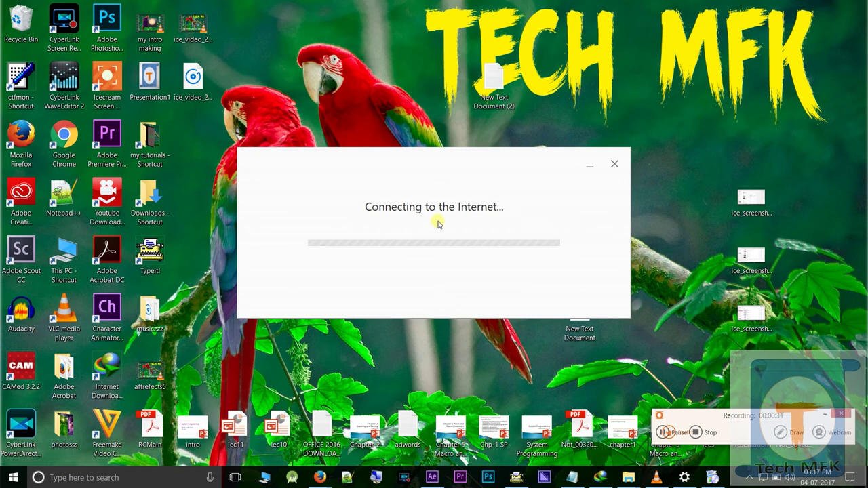
# Let Google Input Tools finish installing and close the 'Installation complete' message
pyautogui.click(825, 414)
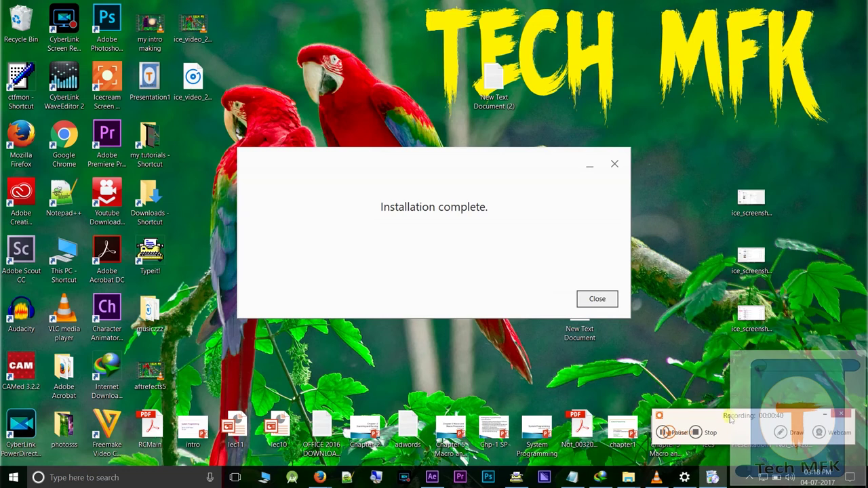
pyautogui.click(599, 300)
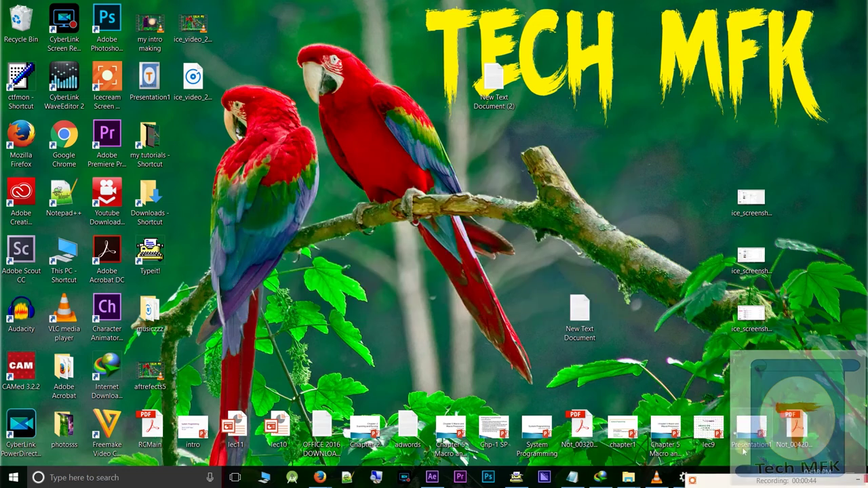
pyautogui.moveTo(741, 480); pyautogui.dragTo(534, 483)
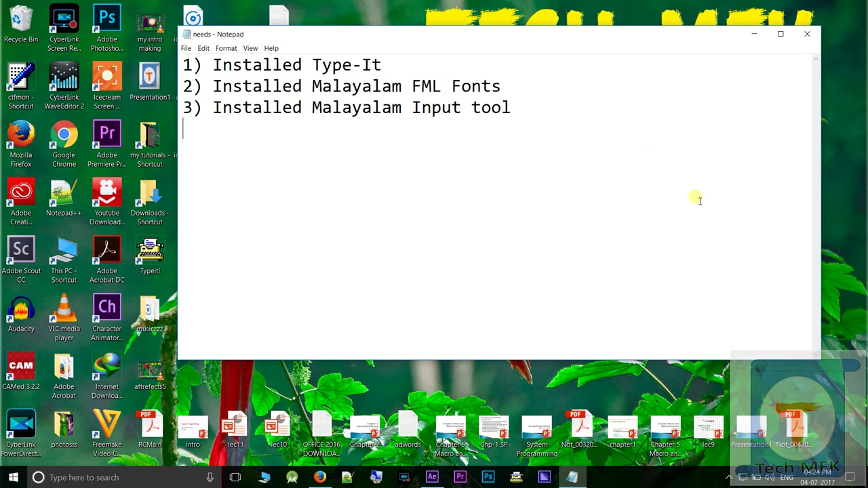
# Minimize the needs checklist and show the taskbar's input-language list
pyautogui.click(753, 34)
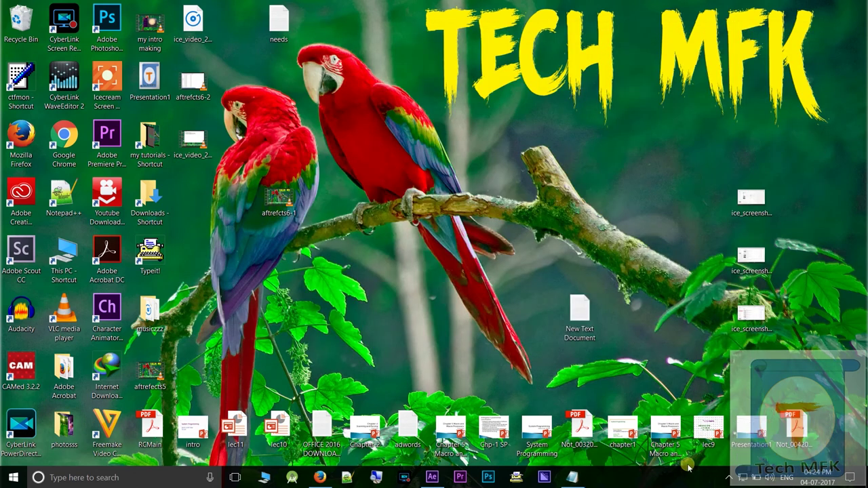
pyautogui.click(788, 478)
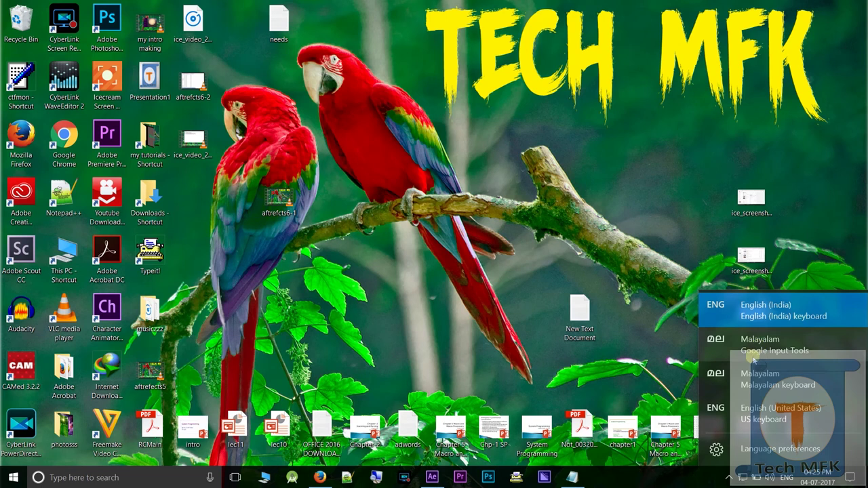
# Make Malayalam – Google Input Tools the active input language, then right-click the taskbar
pyautogui.click(759, 362)
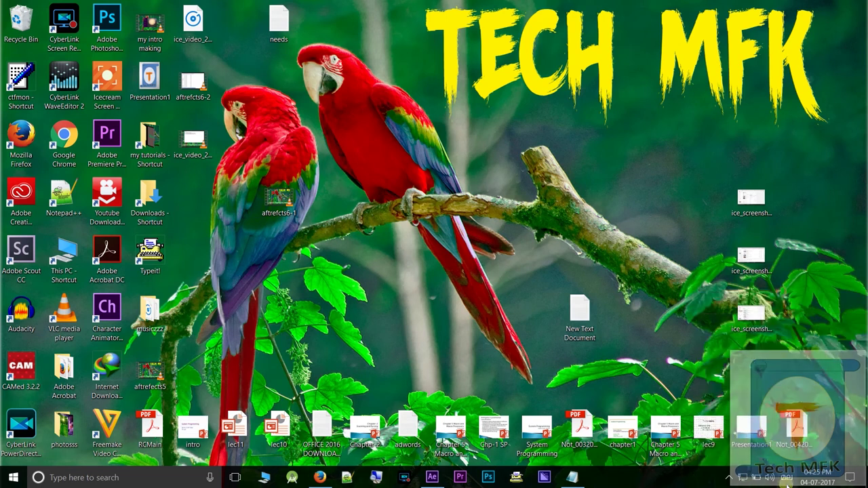
pyautogui.rightClick(667, 479)
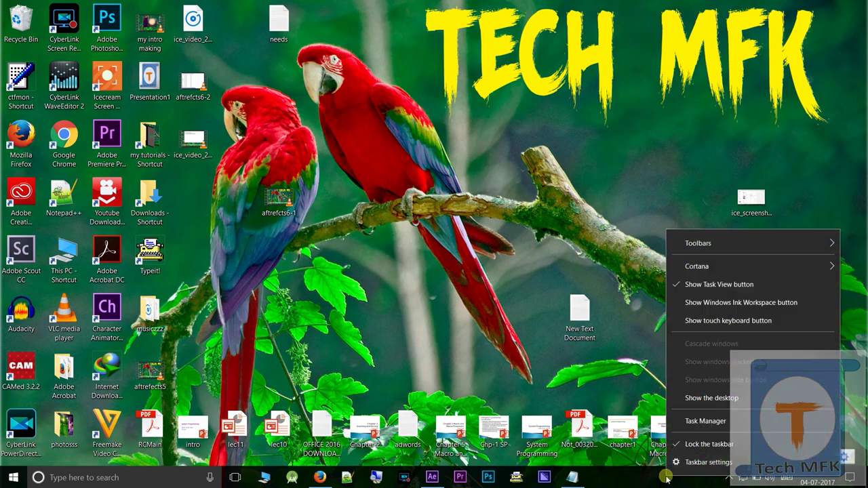
# Open Task Manager and review its Processes list of 4 apps and 75 background processes
pyautogui.click(709, 422)
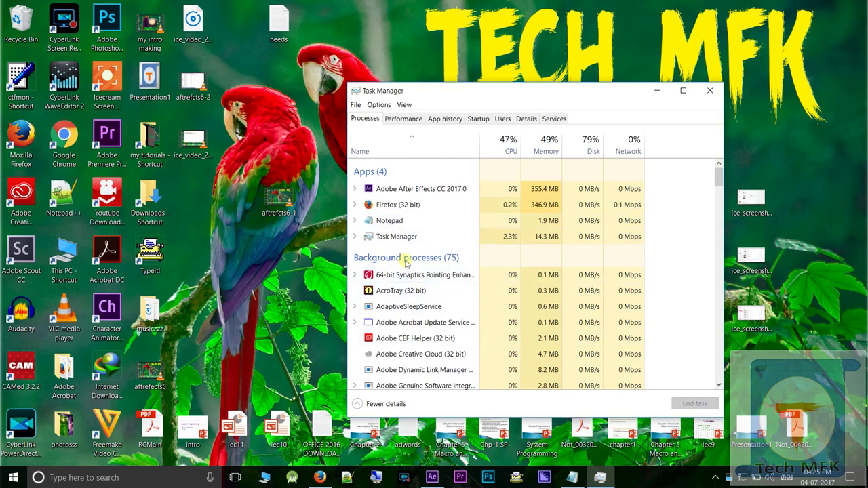
pyautogui.scroll(-3, 405, 263)
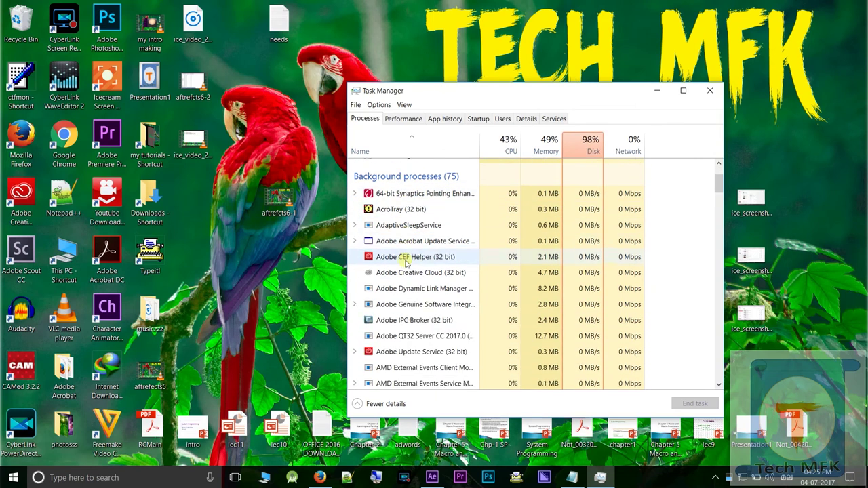
pyautogui.scroll(-2, 405, 263)
pyautogui.scroll(-8, 406, 264)
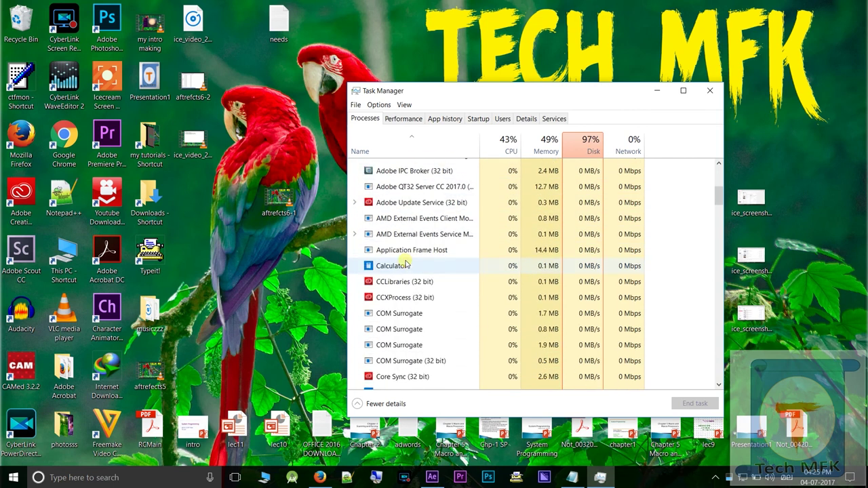
pyautogui.scroll(-9, 406, 263)
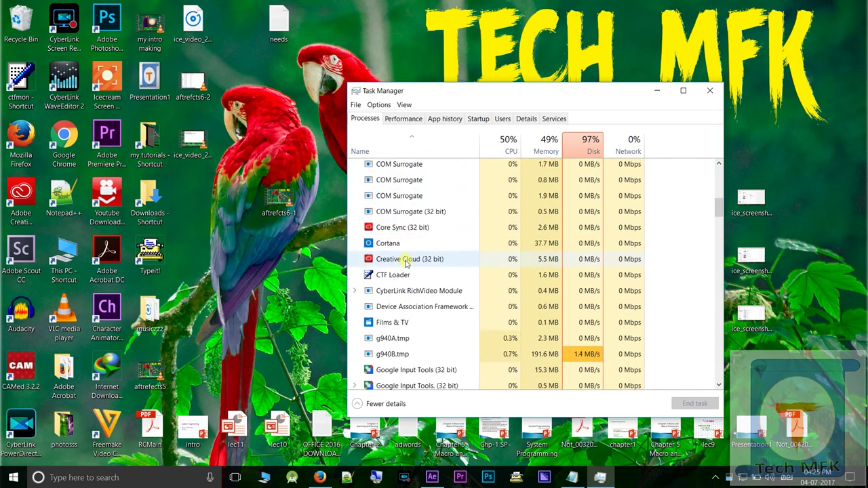
pyautogui.scroll(-12, 406, 263)
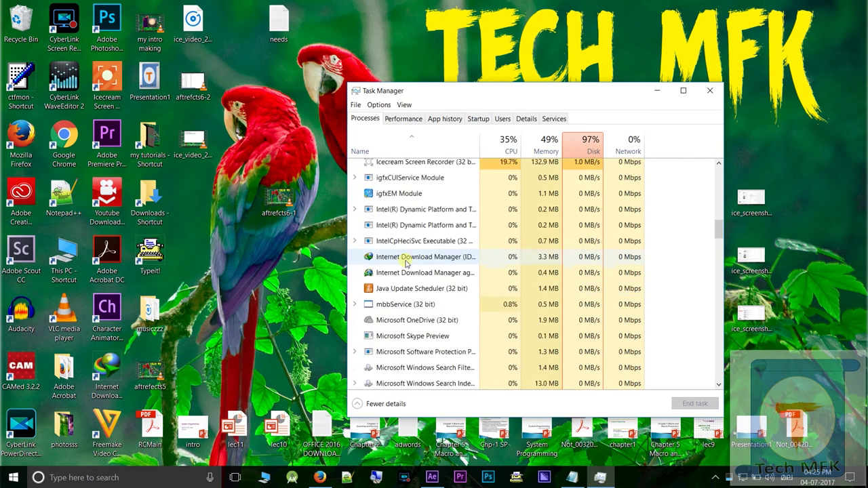
pyautogui.scroll(-15, 407, 261)
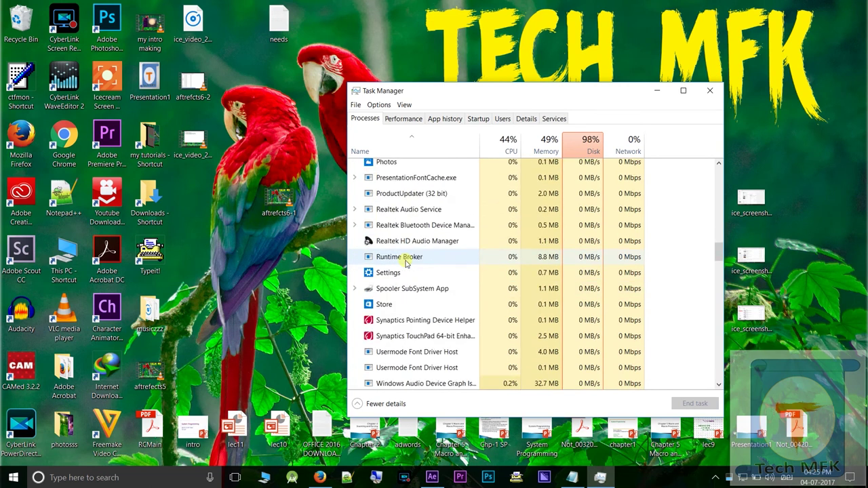
pyautogui.scroll(-7, 405, 263)
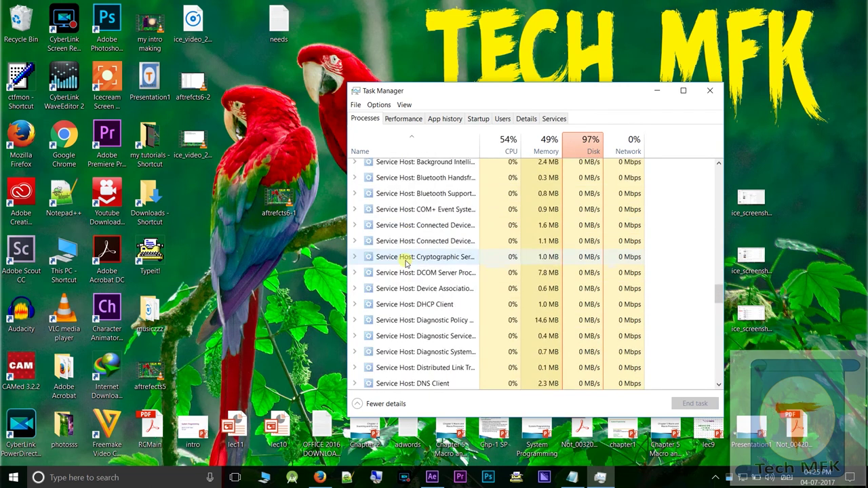
pyautogui.scroll(9, 473, 267)
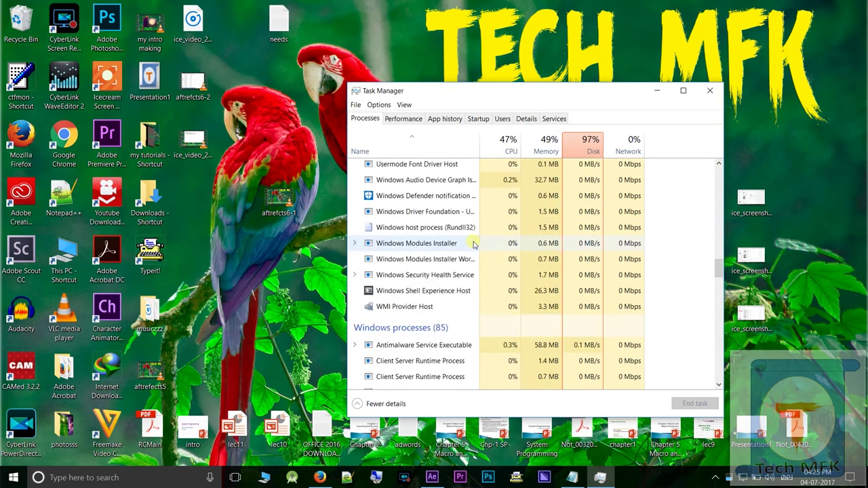
pyautogui.scroll(13, 475, 244)
pyautogui.scroll(10, 475, 244)
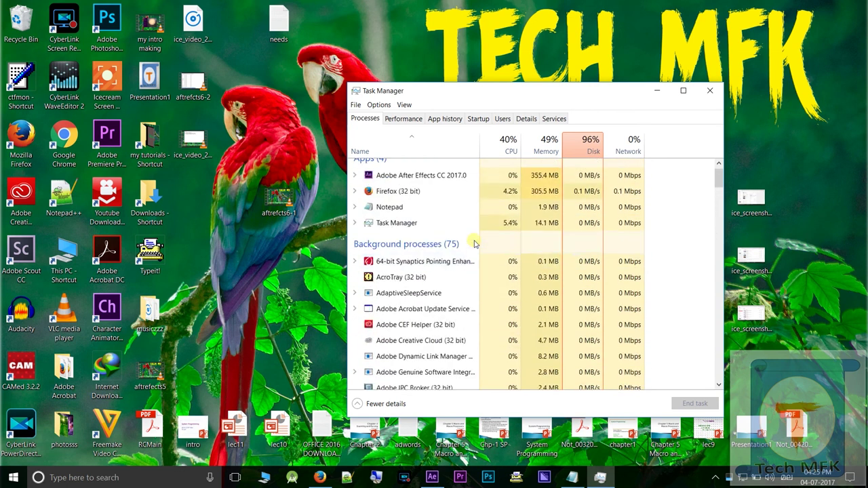
pyautogui.scroll(1, 474, 245)
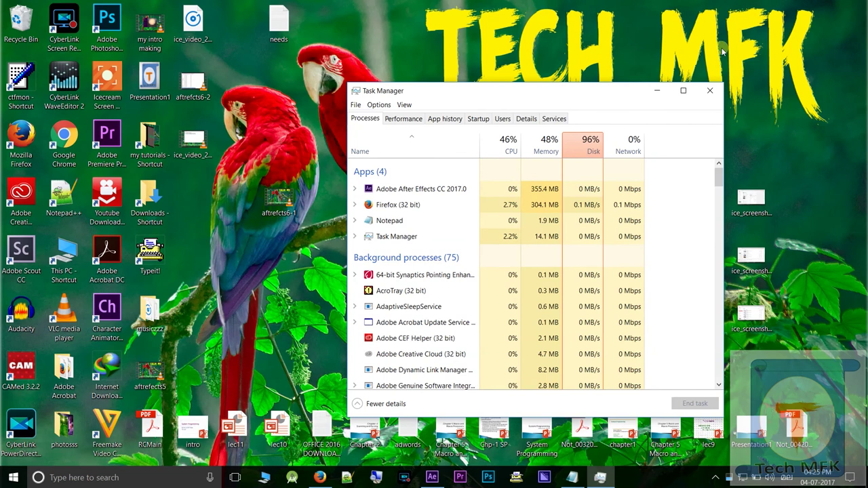
# Close Task Manager and bring the Facebook page window back up
pyautogui.click(709, 90)
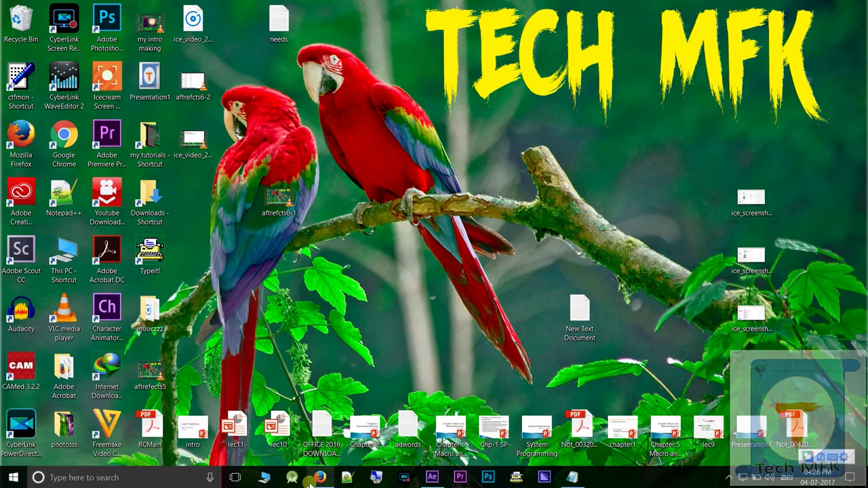
pyautogui.moveTo(310, 481)
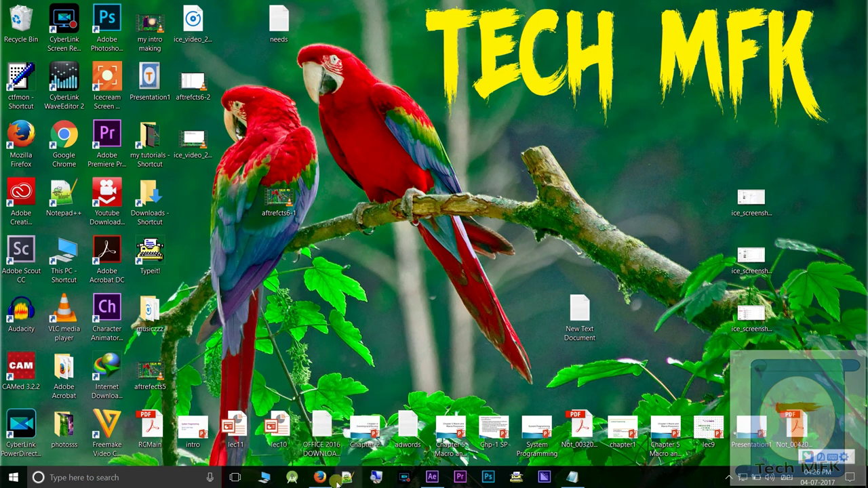
pyautogui.click(324, 479)
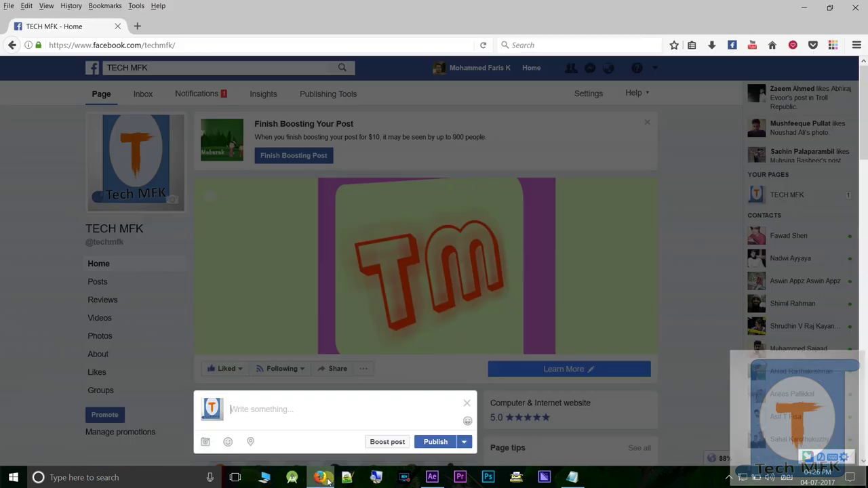
# Type 'type cheythu' in the post box to get ടൈപ്പ് ചെയ്യൂ and copy it
pyautogui.click(264, 411)
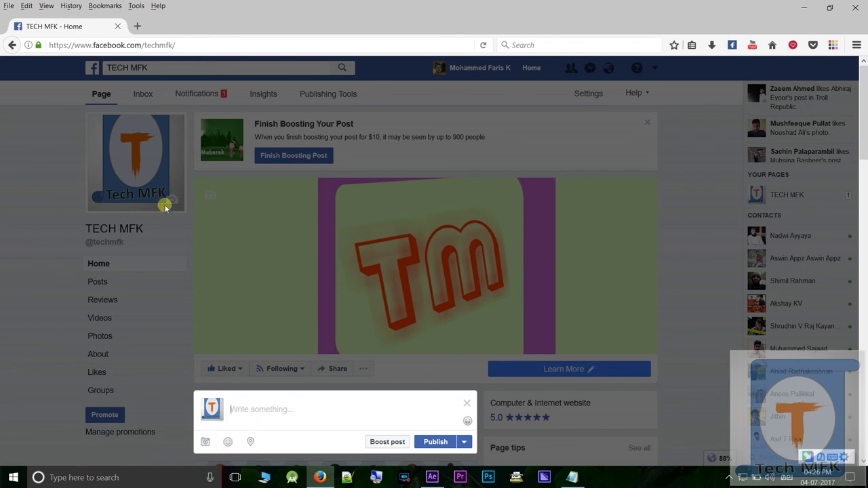
pyautogui.write('type')
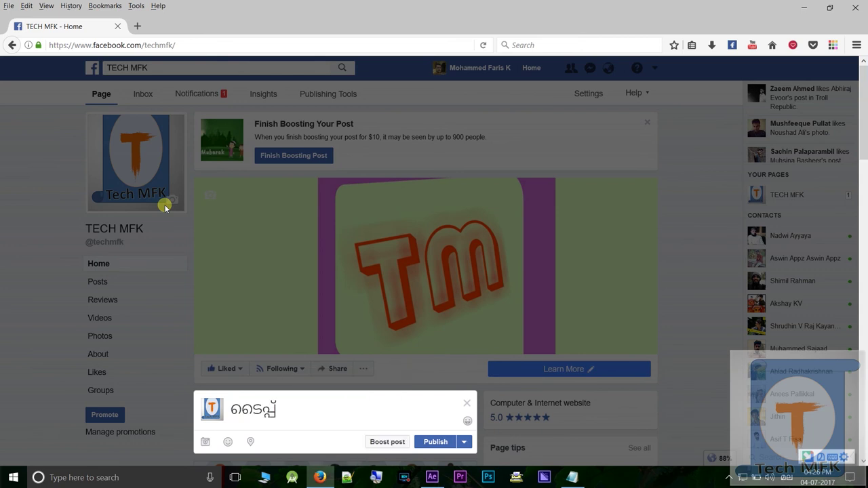
pyautogui.write(' cheythu')
pyautogui.moveTo(337, 410); pyautogui.dragTo(230, 409)
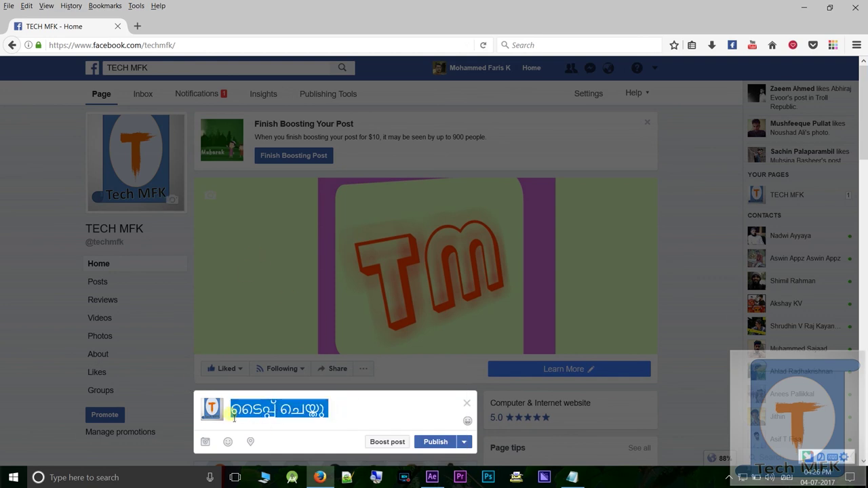
pyautogui.rightClick(284, 412)
pyautogui.click(293, 260)
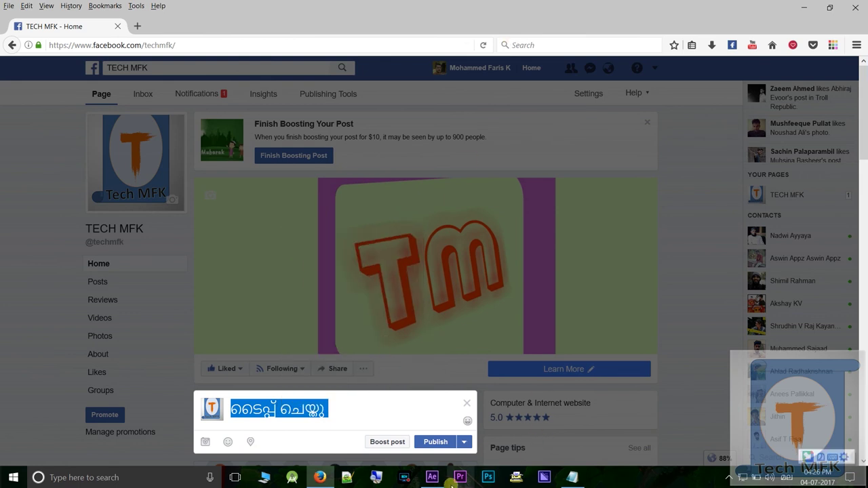
pyautogui.click(512, 478)
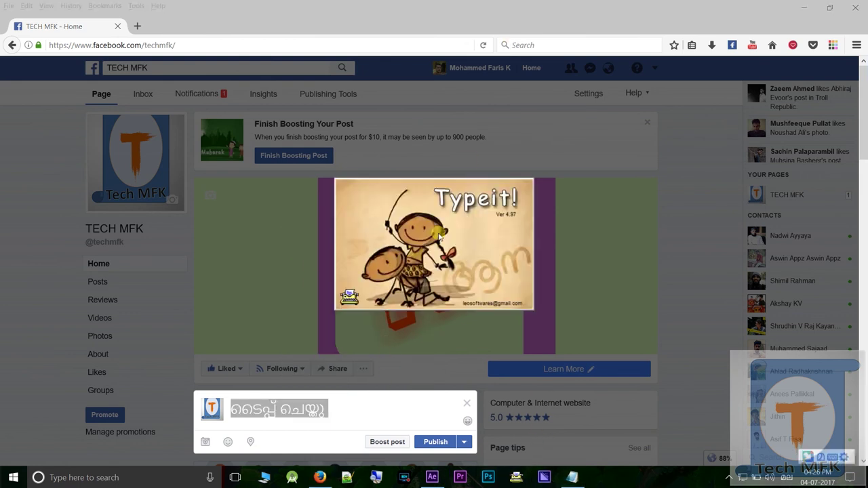
# Paste the copied Malayalam text into Typeit! as 1. Unicode
pyautogui.click(314, 192)
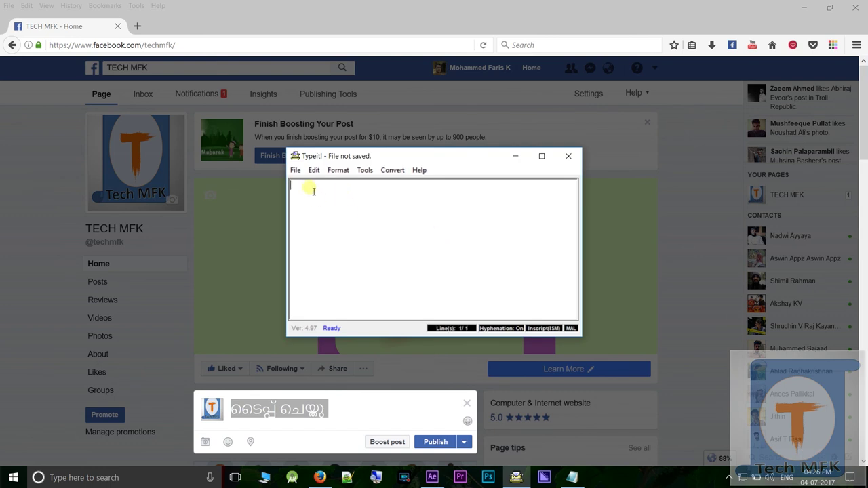
pyautogui.click(391, 170)
pyautogui.moveTo(407, 196)
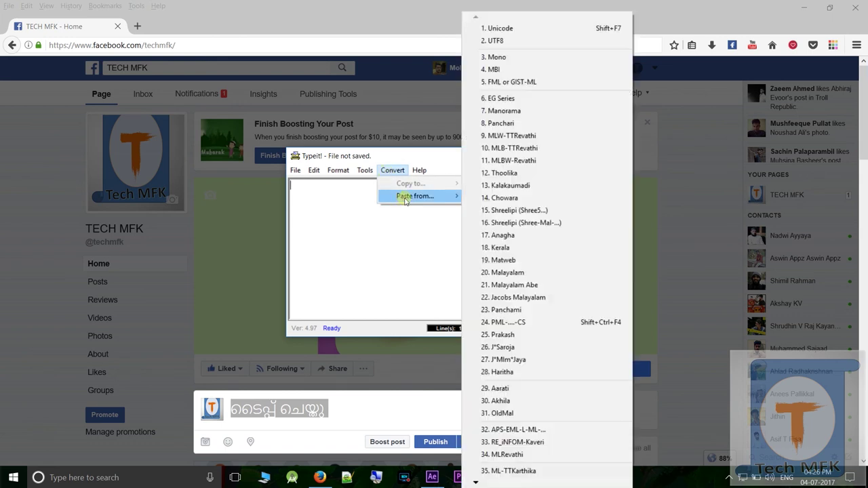
pyautogui.click(492, 29)
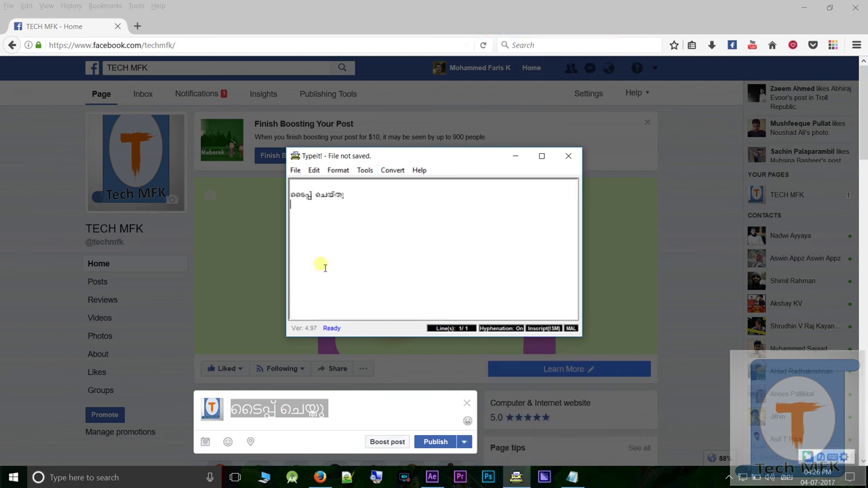
# Convert the text to 5. FML and copy it to the clipboard
pyautogui.click(393, 171)
pyautogui.moveTo(401, 185)
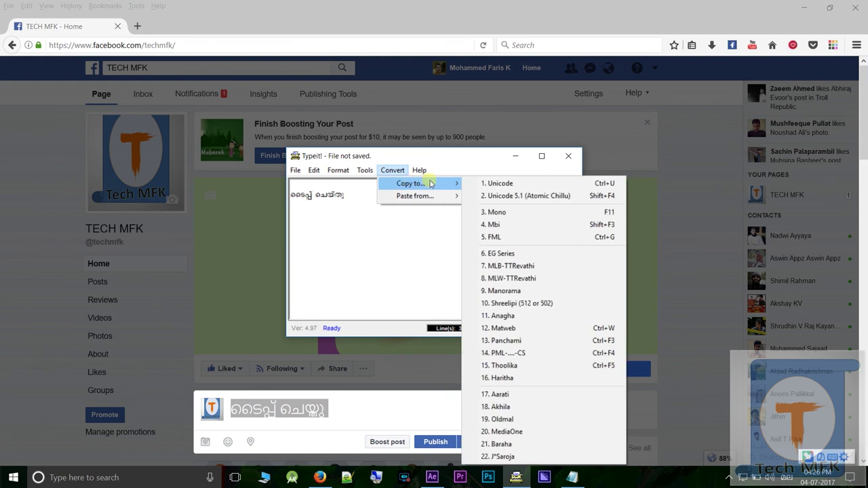
pyautogui.click(499, 237)
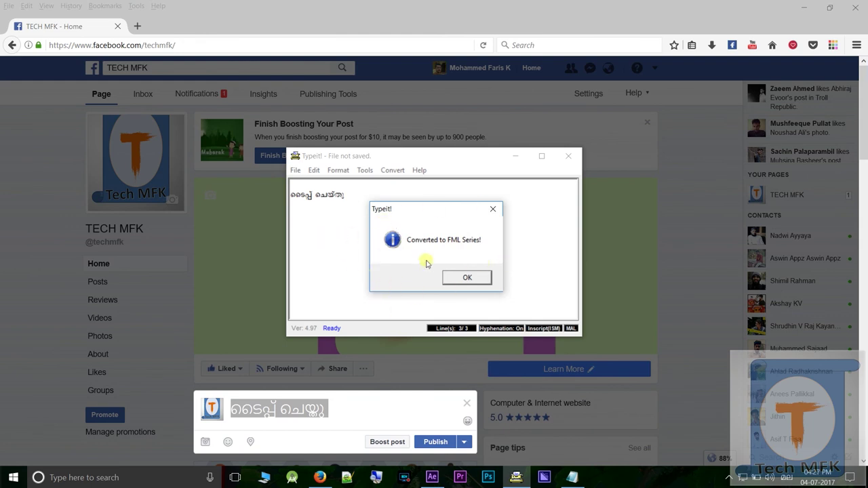
pyautogui.click(467, 278)
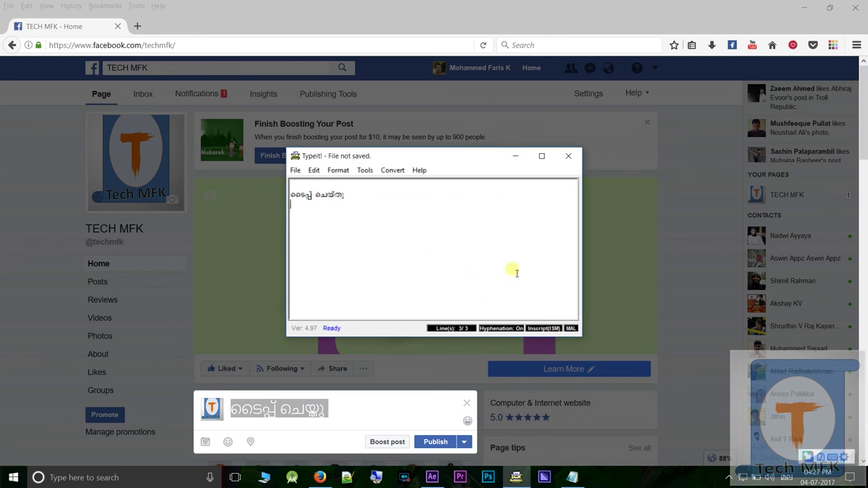
pyautogui.click(422, 482)
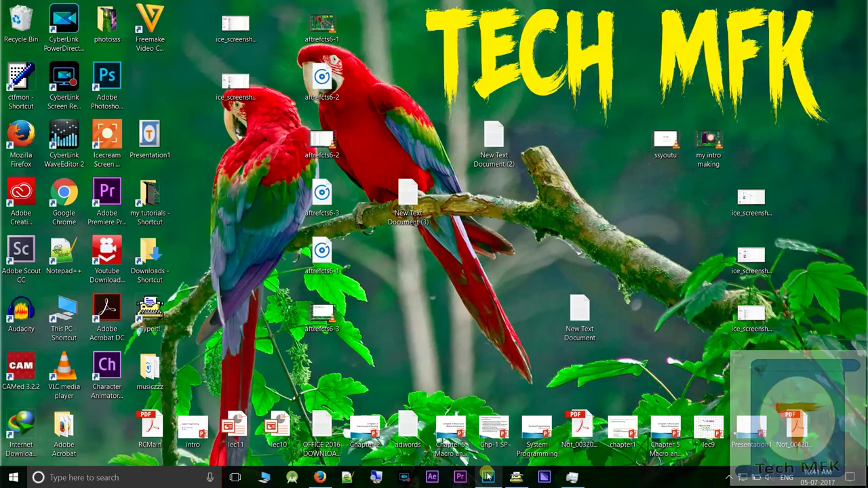
# Paste the FML text into Photoshop and move the red type layer fully onto the canvas
pyautogui.click(488, 477)
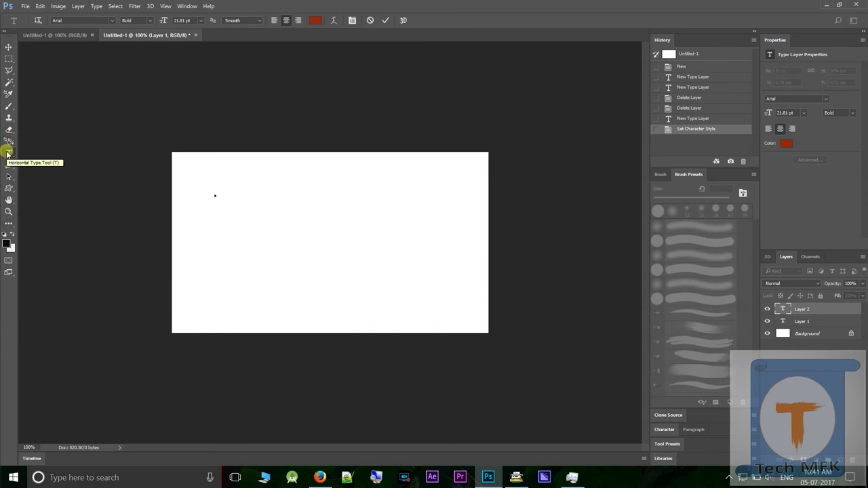
pyautogui.click(40, 7)
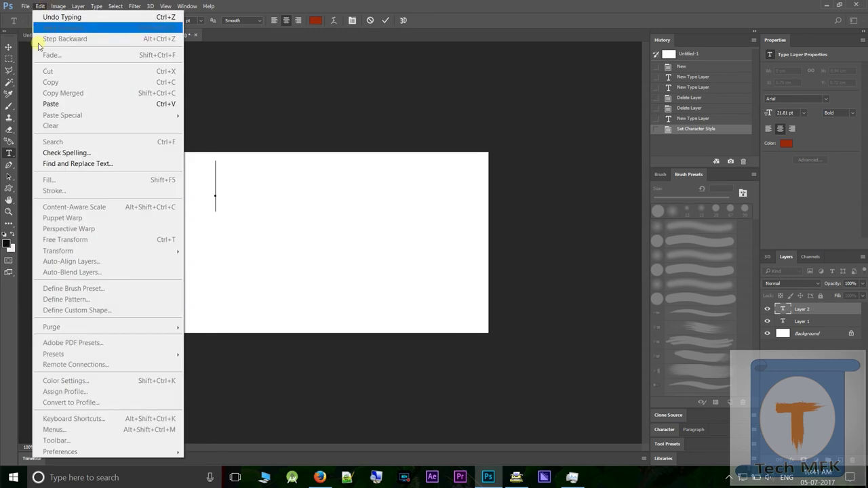
pyautogui.click(51, 104)
pyautogui.click(9, 47)
pyautogui.moveTo(263, 234); pyautogui.dragTo(373, 234)
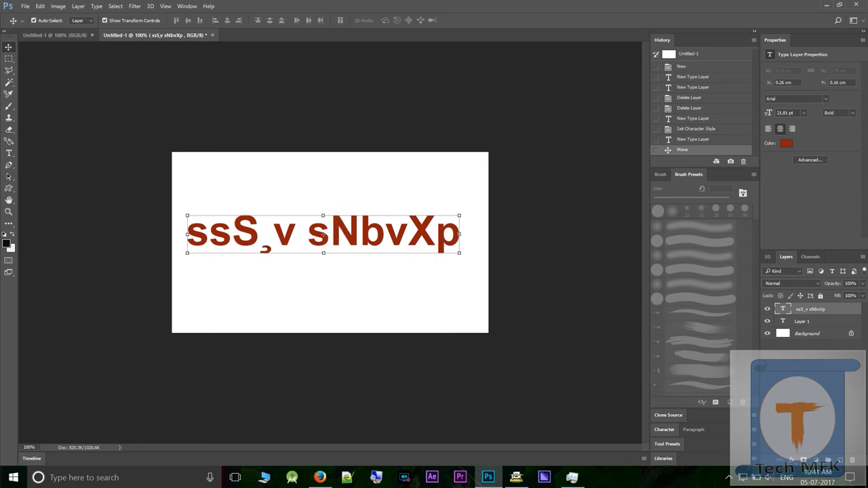
# Select the whole pasted line and set it in FML-Karthika so it reads ടൈപ്പ് ചെയ്തു
pyautogui.click(9, 154)
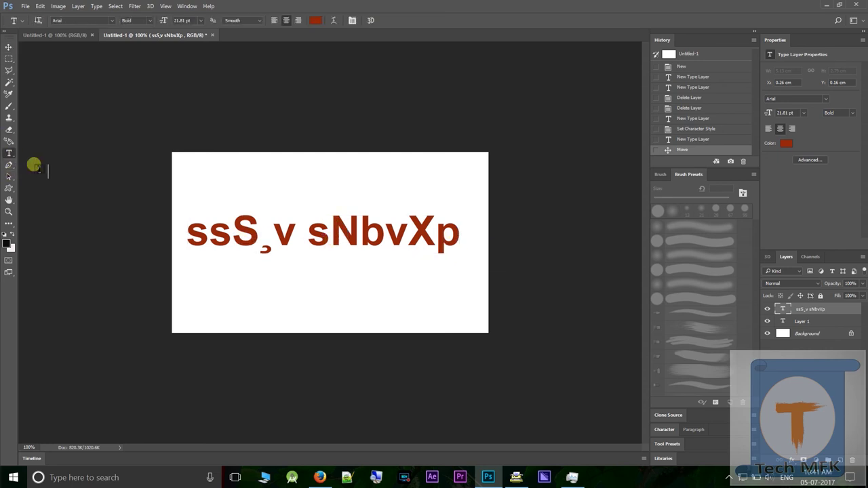
pyautogui.click(384, 244)
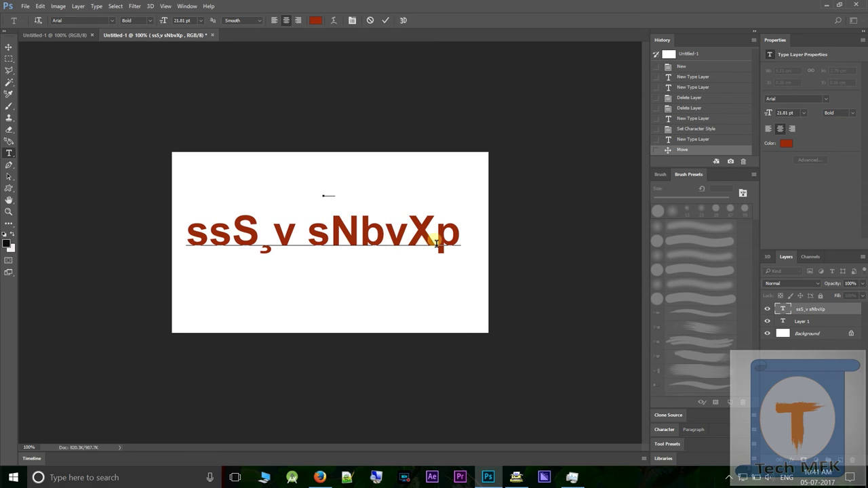
pyautogui.moveTo(456, 239); pyautogui.dragTo(170, 229)
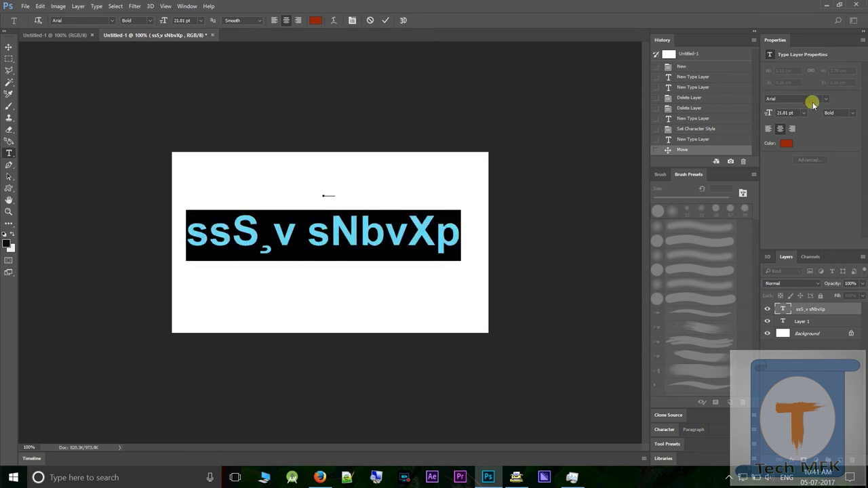
pyautogui.click(829, 101)
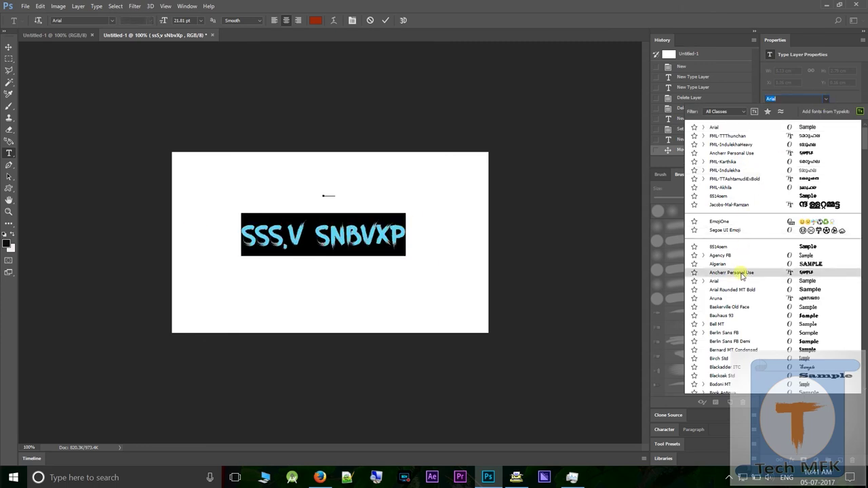
pyautogui.scroll(-8, 742, 276)
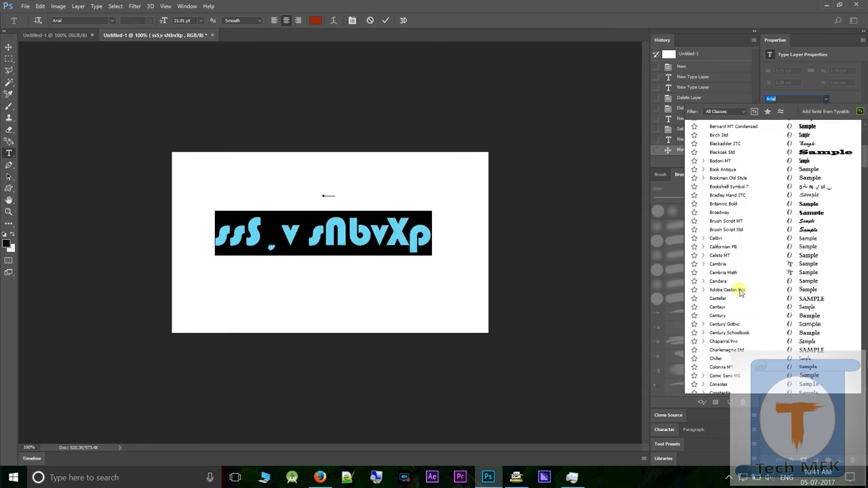
pyautogui.scroll(-12, 741, 292)
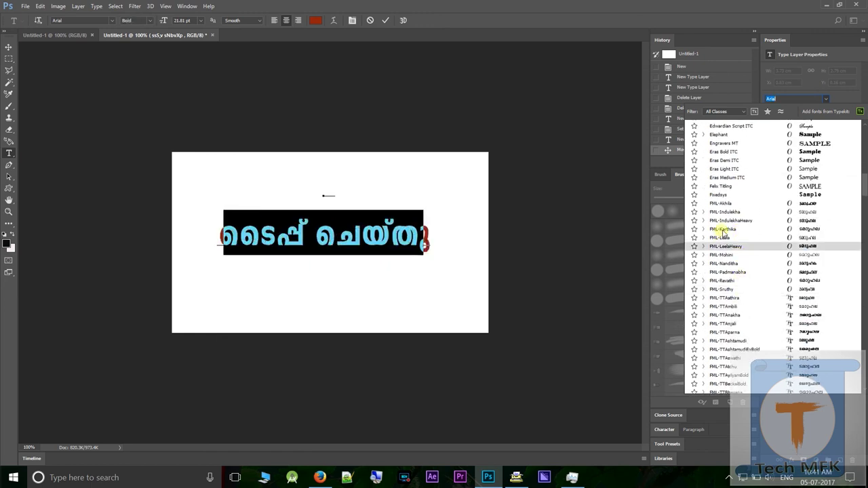
pyautogui.click(722, 231)
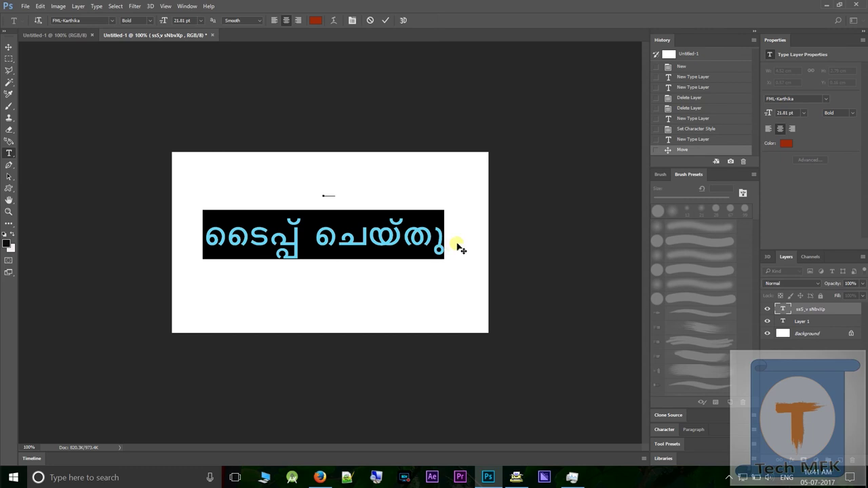
pyautogui.click(379, 289)
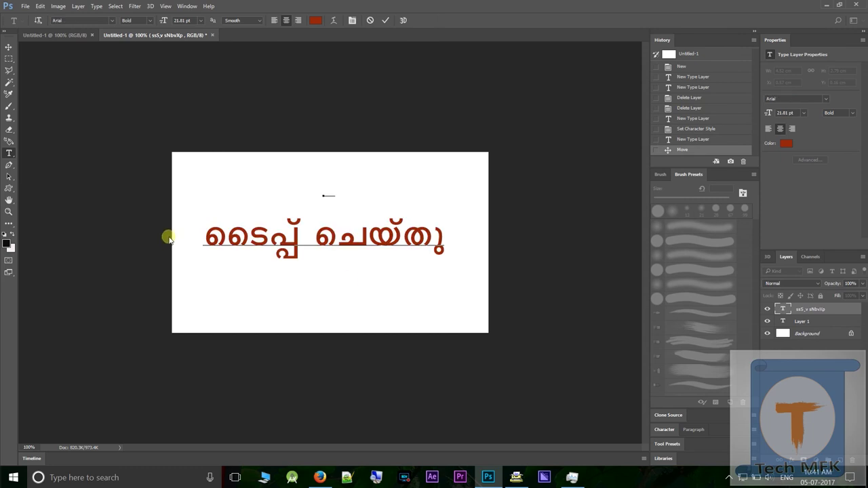